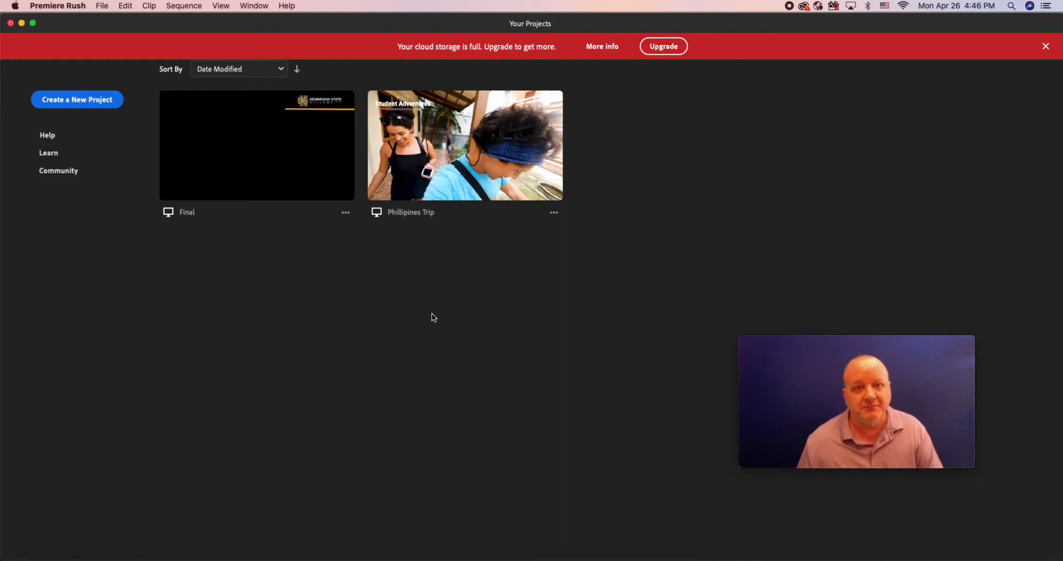
Step: Start a new project and select Clip-1, Clip-2 and Clip-3, in that order, from the KSU-Project folder on the Desktop
{"action": "left_click", "coordinate": [71, 102]}
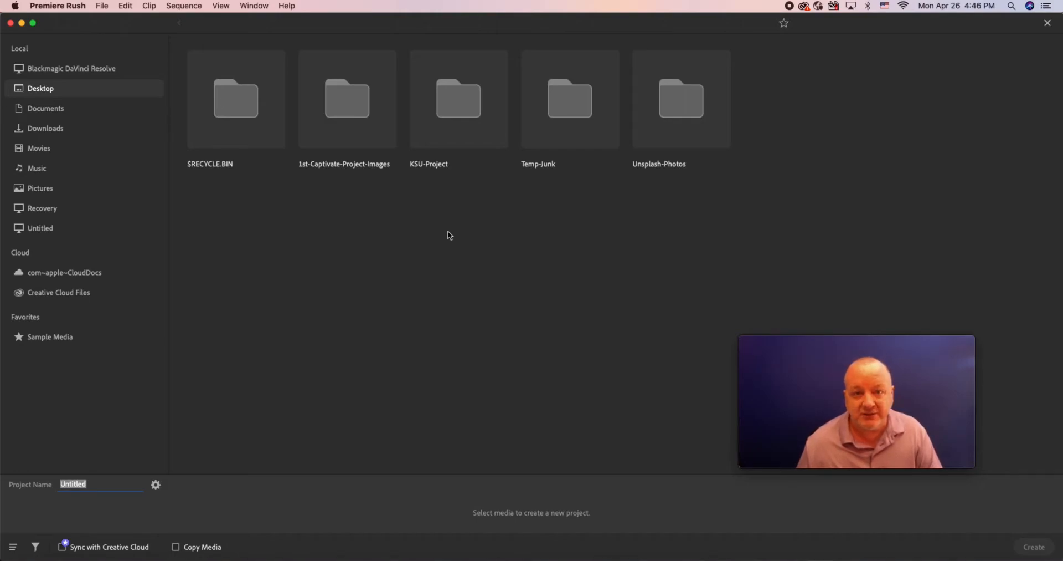
{"action": "double_click", "coordinate": [436, 105]}
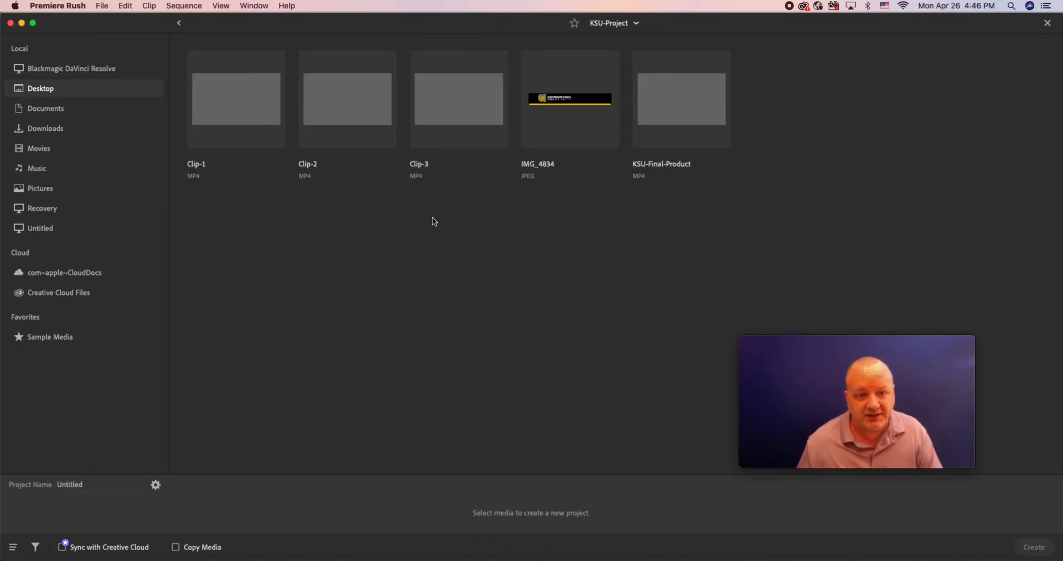
{"action": "left_click", "coordinate": [231, 116]}
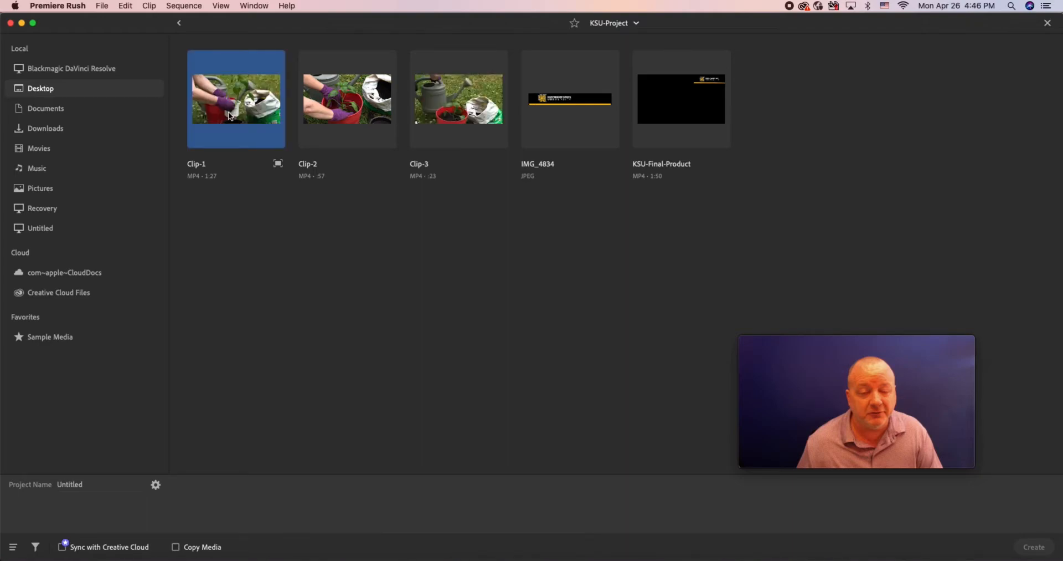
{"action": "left_click", "coordinate": [348, 106]}
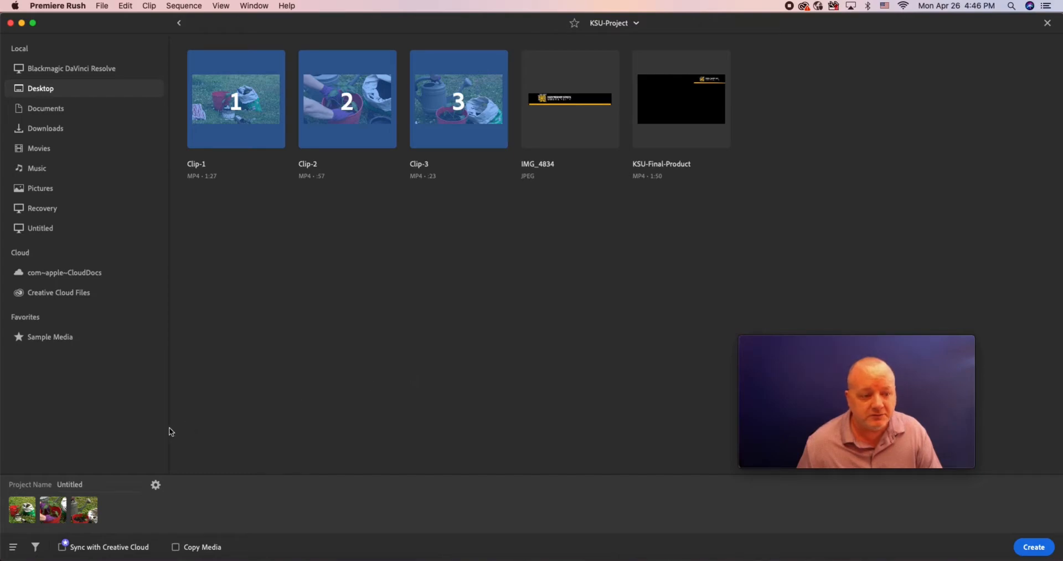
Step: Name the new project "Potting a Plant"
{"action": "left_click", "coordinate": [80, 484]}
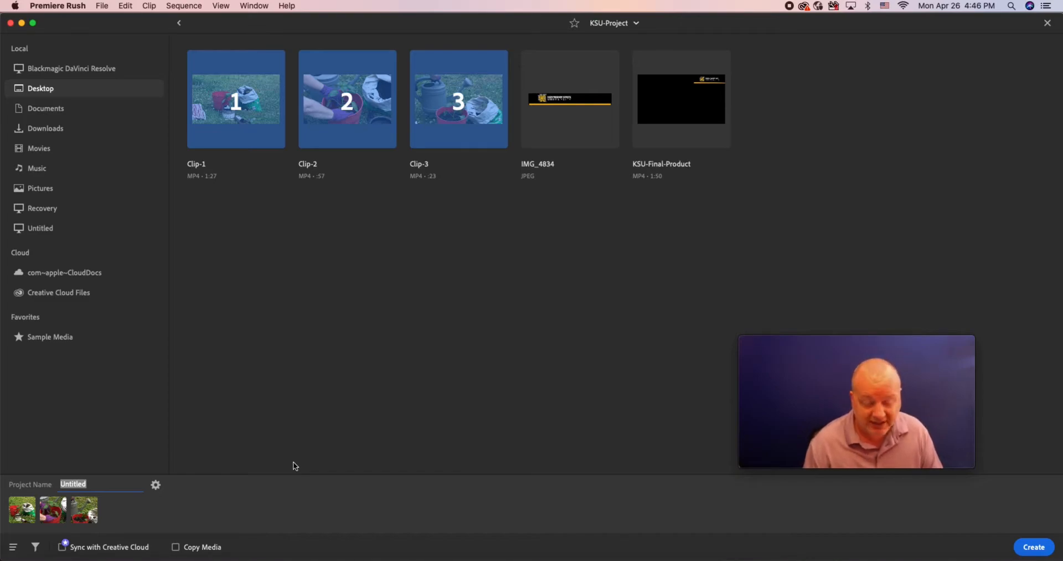
{"action": "type", "text": "Potting"}
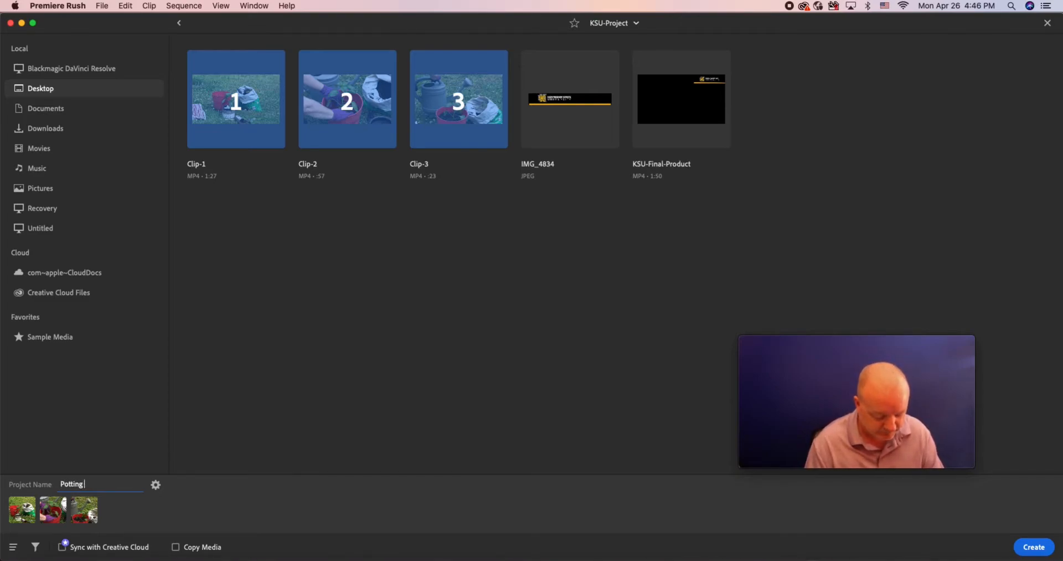
{"action": "type", "text": " a Plant"}
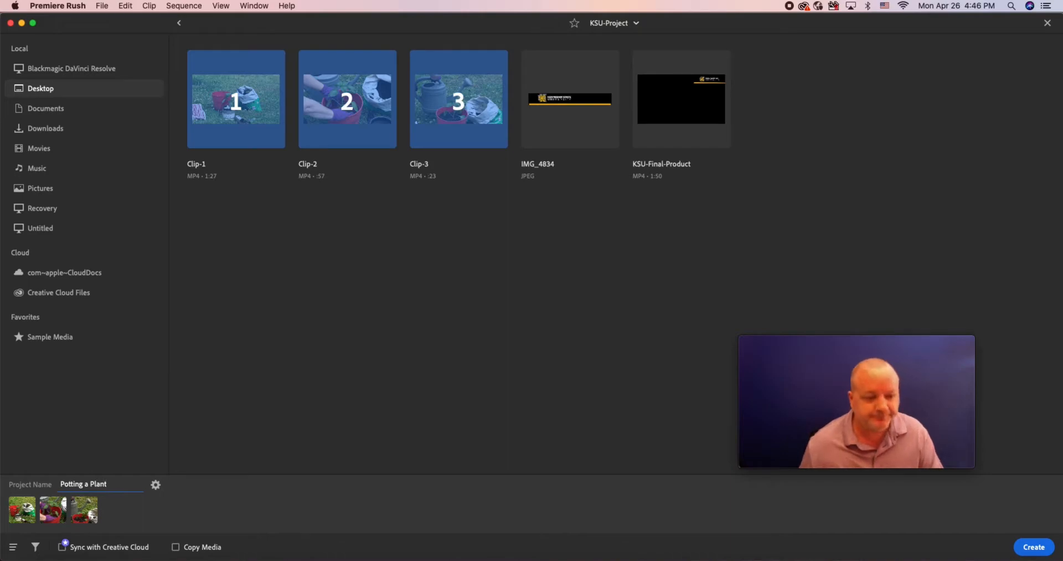
Step: Set the project's aspect ratio to 16:9 and create the project with the selected clips
{"action": "left_click", "coordinate": [156, 486]}
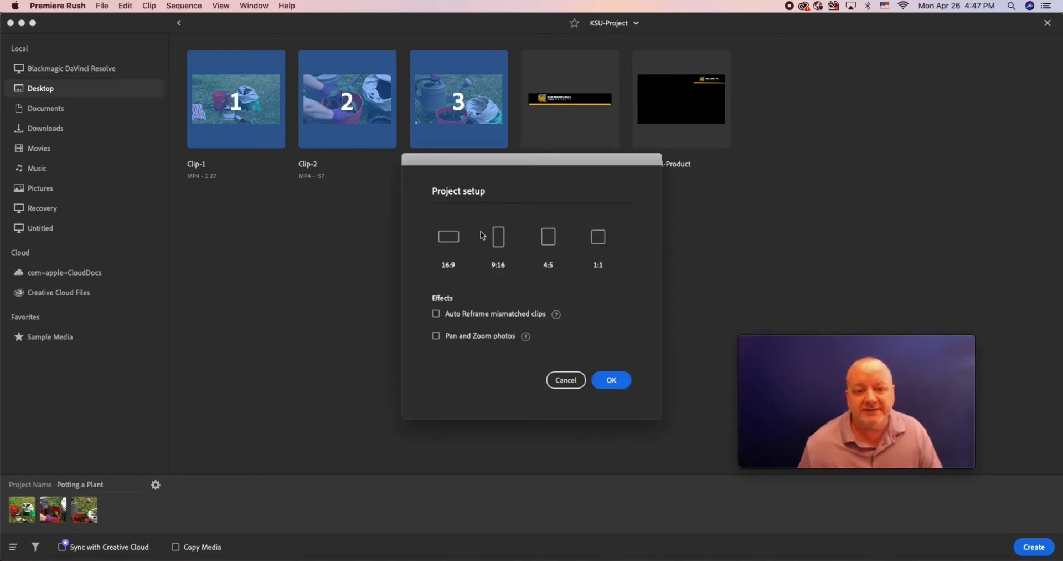
{"action": "left_click", "coordinate": [448, 239]}
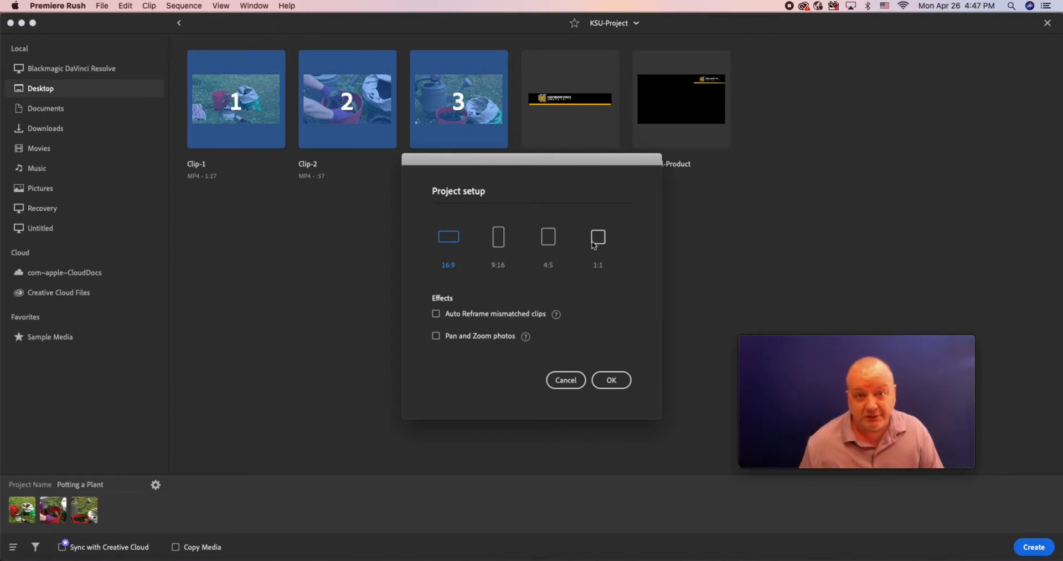
{"action": "left_click", "coordinate": [612, 380]}
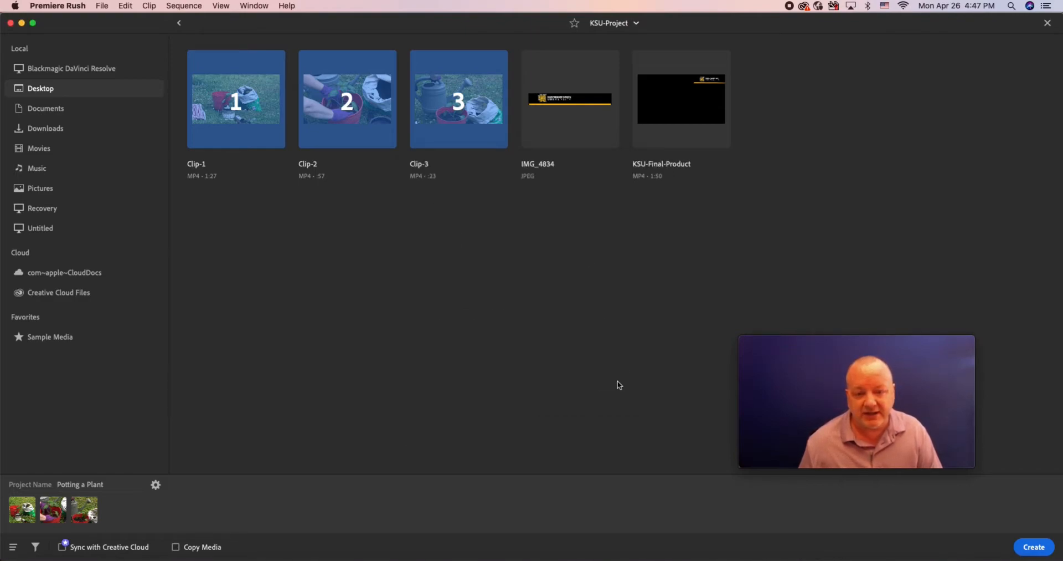
{"action": "left_click", "coordinate": [1034, 549]}
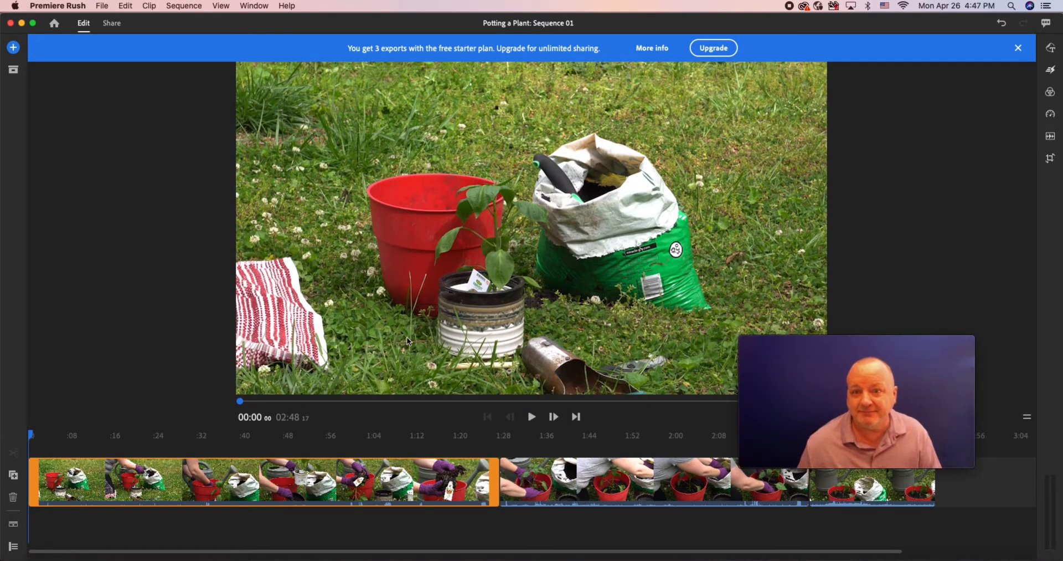
Step: Dismiss the export limit banner and play the first few seconds of the sequence
{"action": "left_click", "coordinate": [1019, 50]}
{"action": "left_click", "coordinate": [1018, 49]}
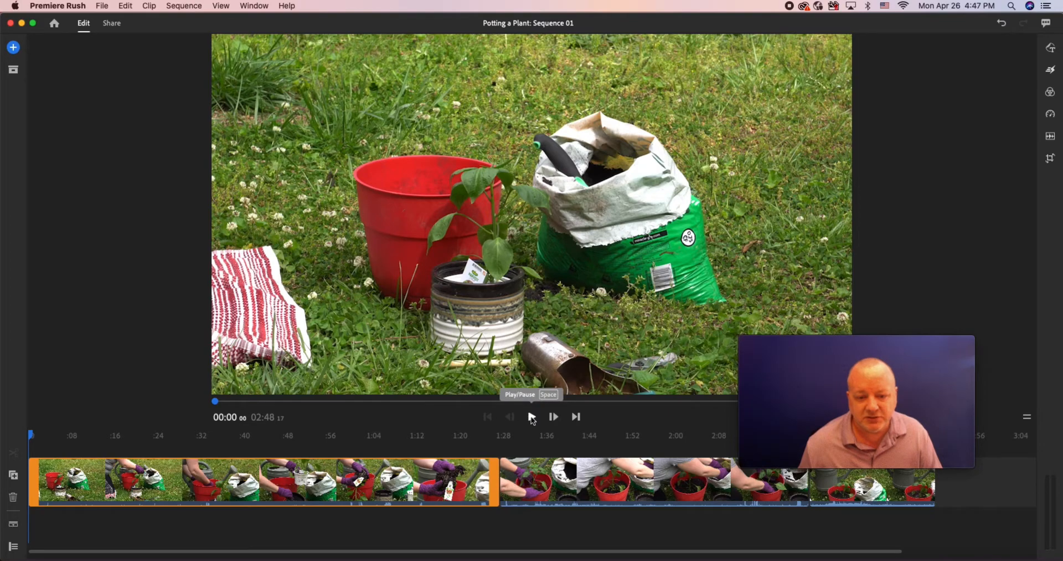
{"action": "left_click", "coordinate": [531, 417]}
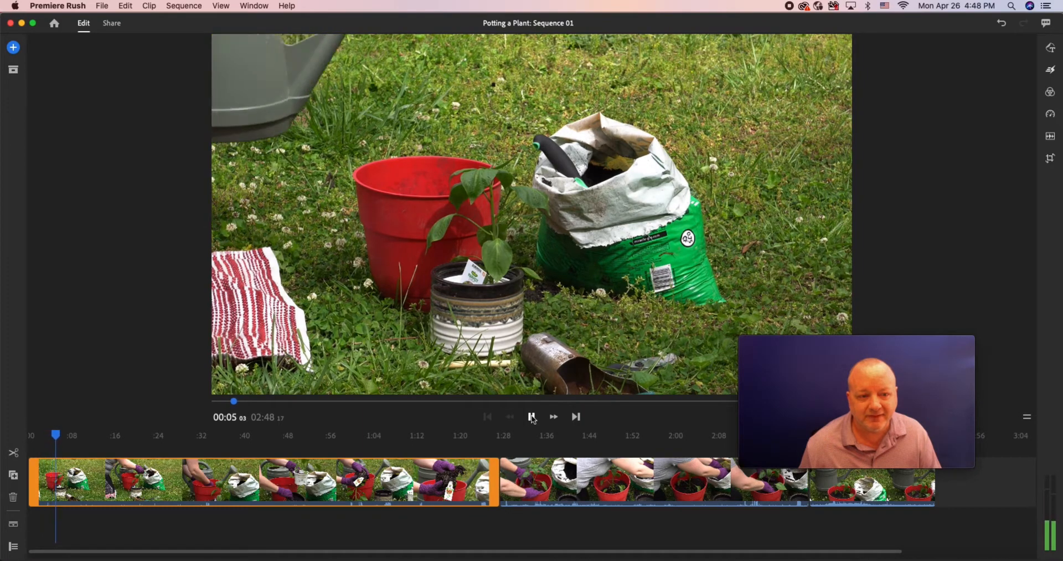
{"action": "left_click", "coordinate": [531, 417]}
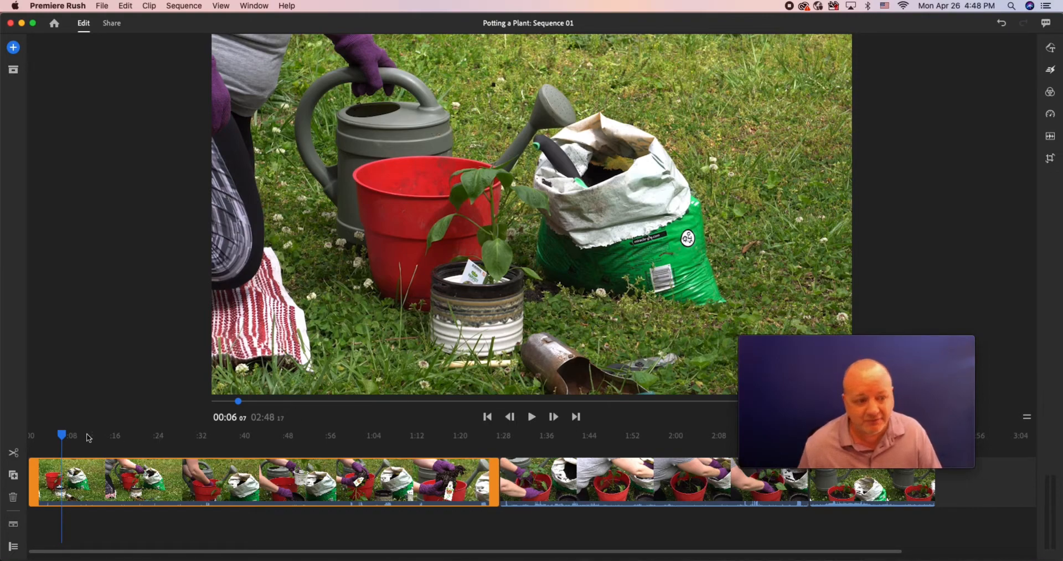
Step: Split the first clip at 00:04:19, just before the gardener appears, and delete the empty opening segment
{"action": "left_click_drag", "start_coordinate": [63, 435], "coordinate": [55, 438]}
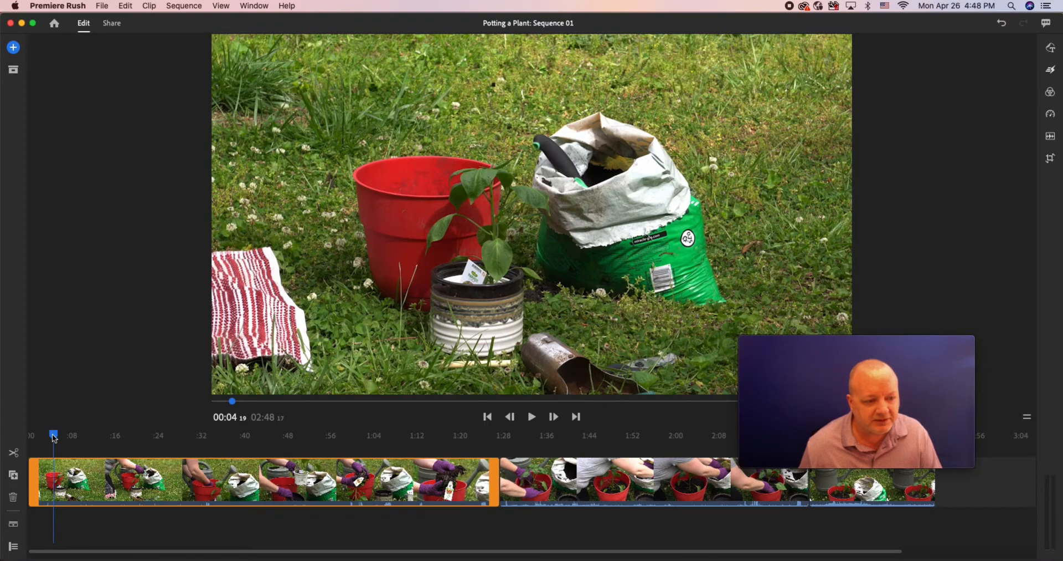
{"action": "left_click", "coordinate": [12, 455]}
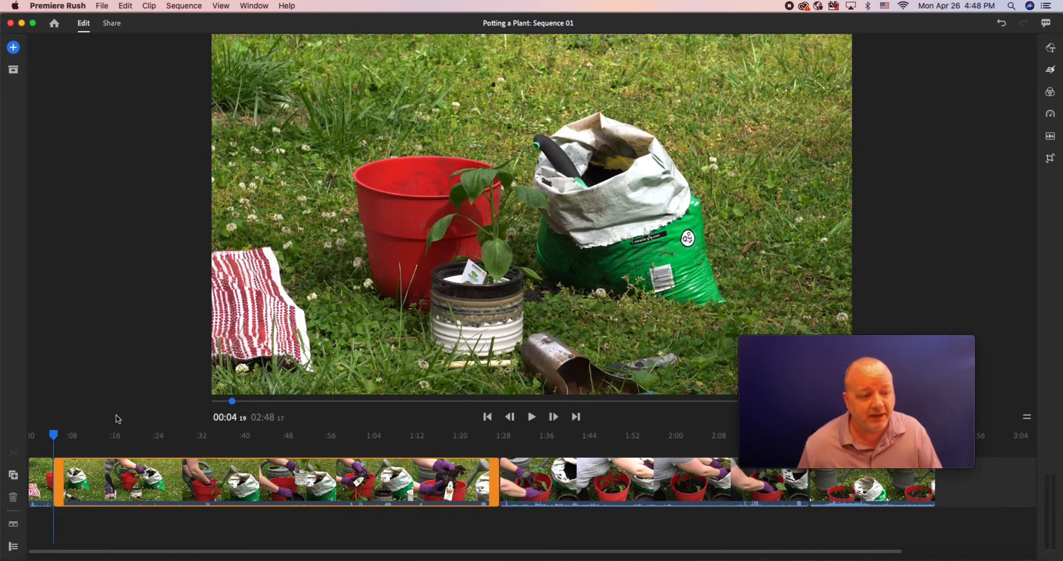
{"action": "left_click", "coordinate": [39, 473]}
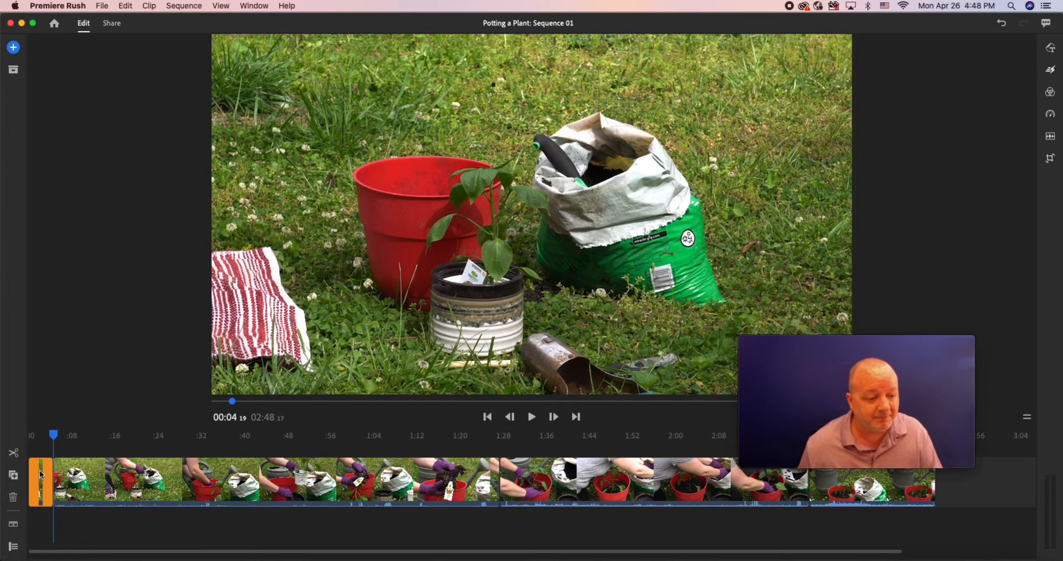
{"action": "left_click", "coordinate": [39, 474]}
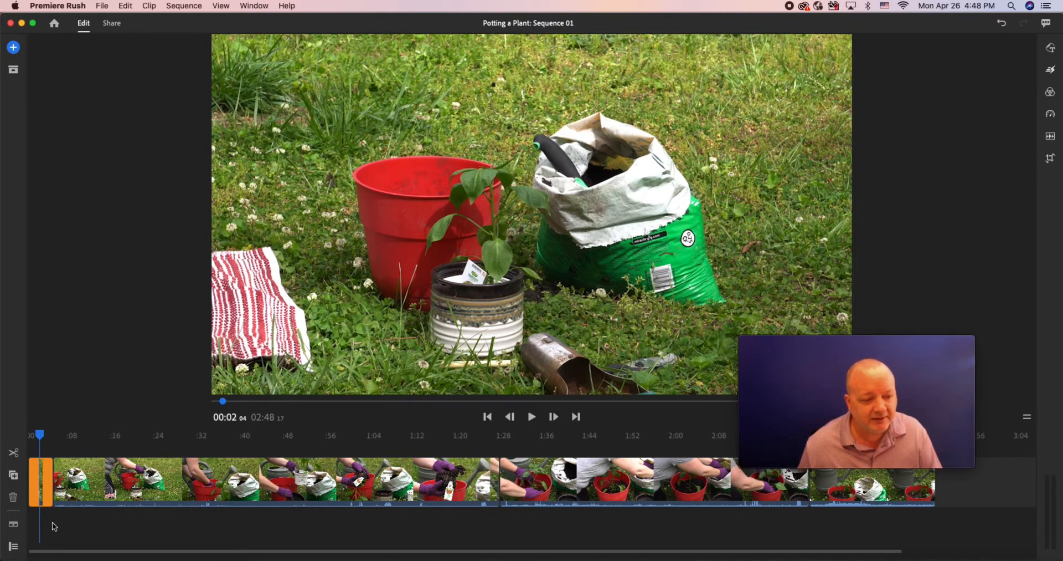
{"action": "left_click", "coordinate": [14, 500]}
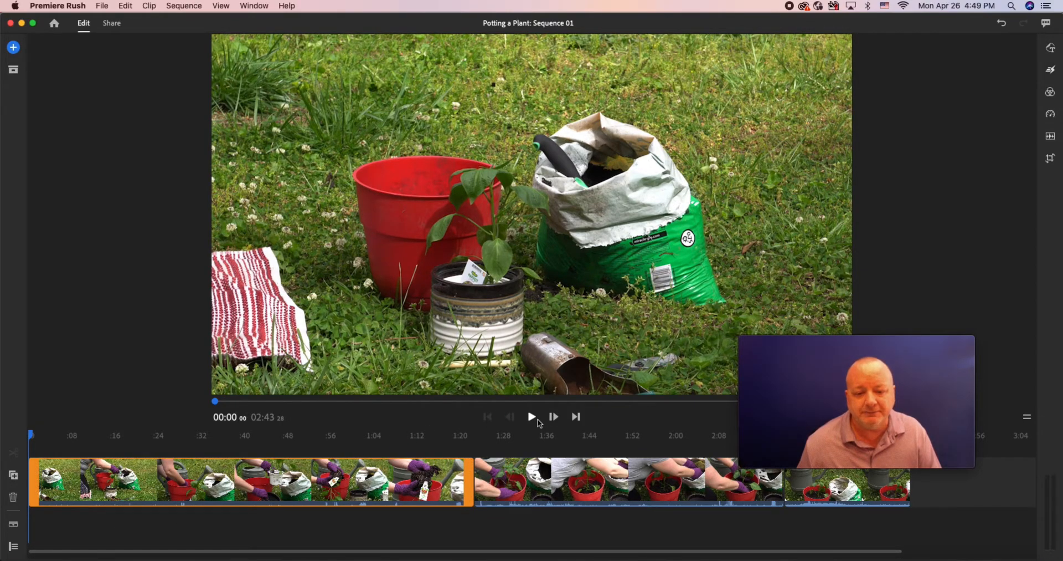
Step: Split the first clip at 00:11:03 and 00:18:27, and delete the section between the two cuts
{"action": "left_click", "coordinate": [538, 421]}
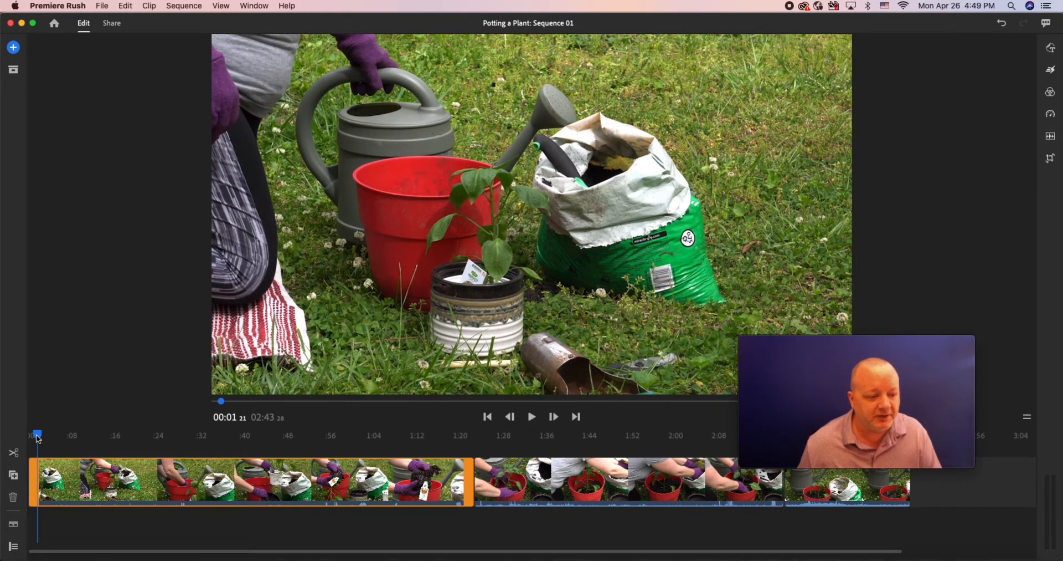
{"action": "left_click_drag", "start_coordinate": [38, 438], "coordinate": [89, 434]}
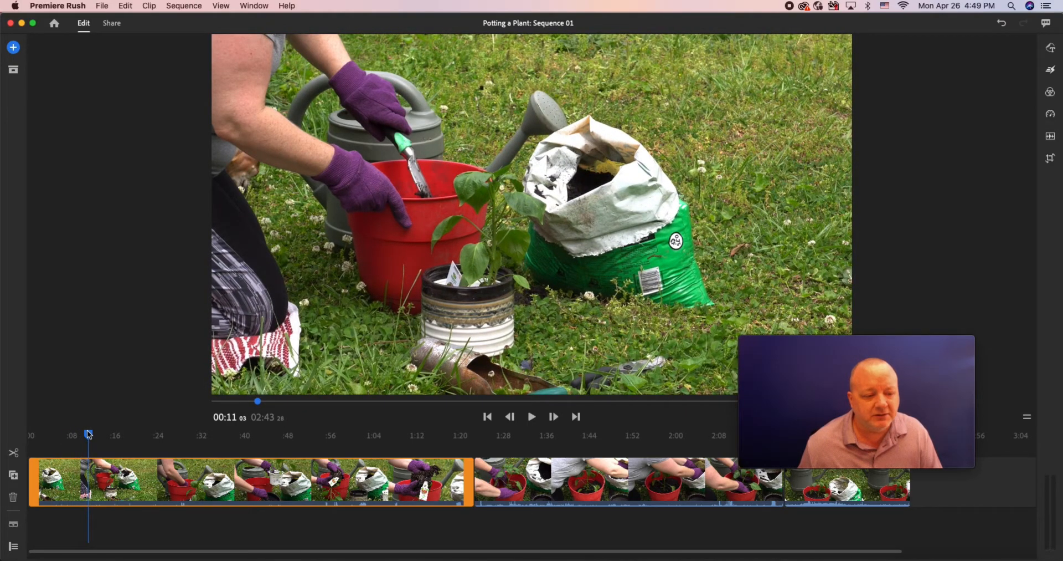
{"action": "left_click", "coordinate": [12, 455]}
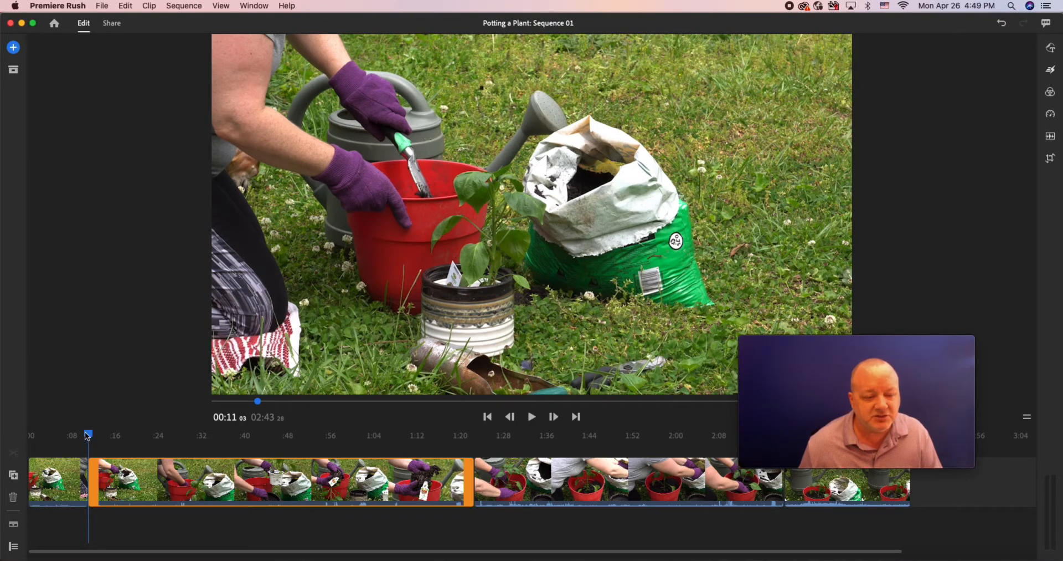
{"action": "left_click_drag", "start_coordinate": [95, 435], "coordinate": [126, 428]}
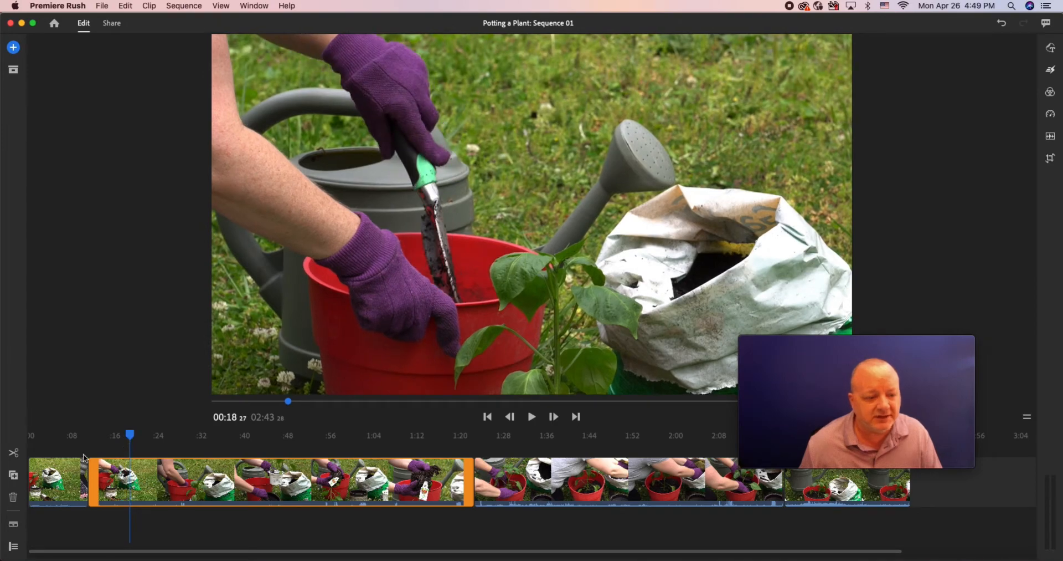
{"action": "left_click", "coordinate": [12, 455]}
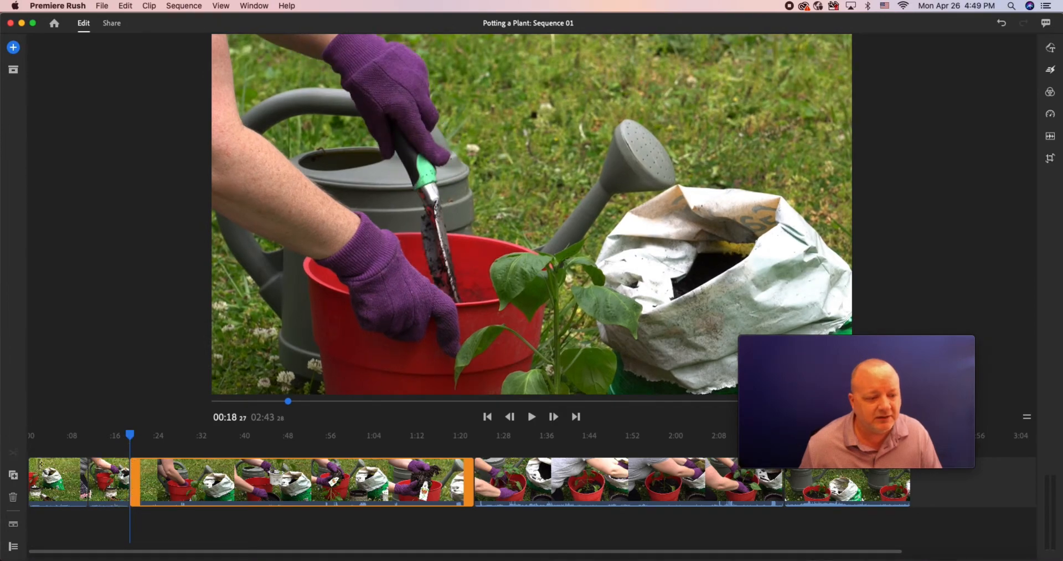
{"action": "left_click", "coordinate": [107, 482]}
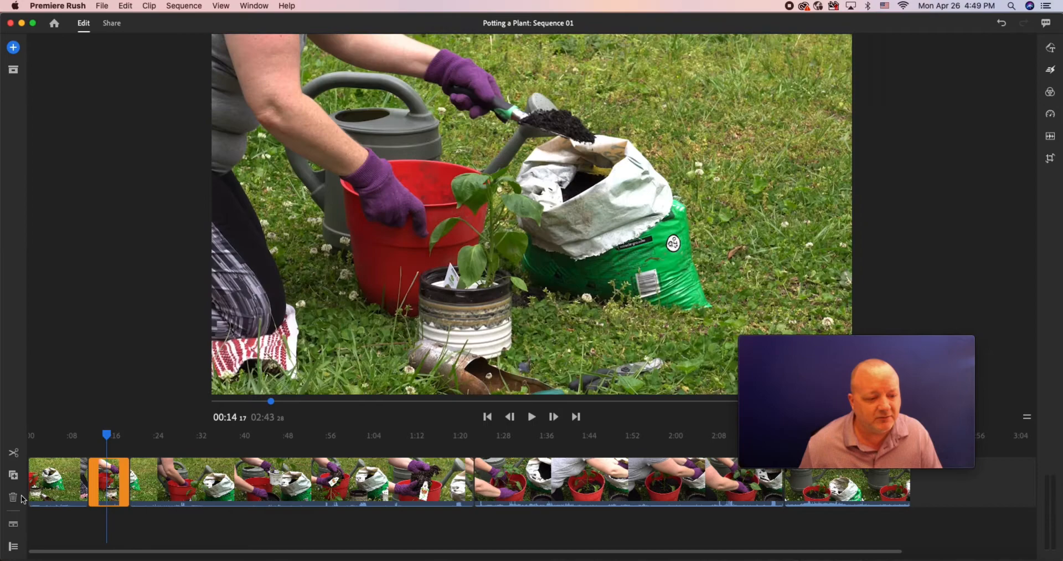
{"action": "left_click", "coordinate": [13, 497]}
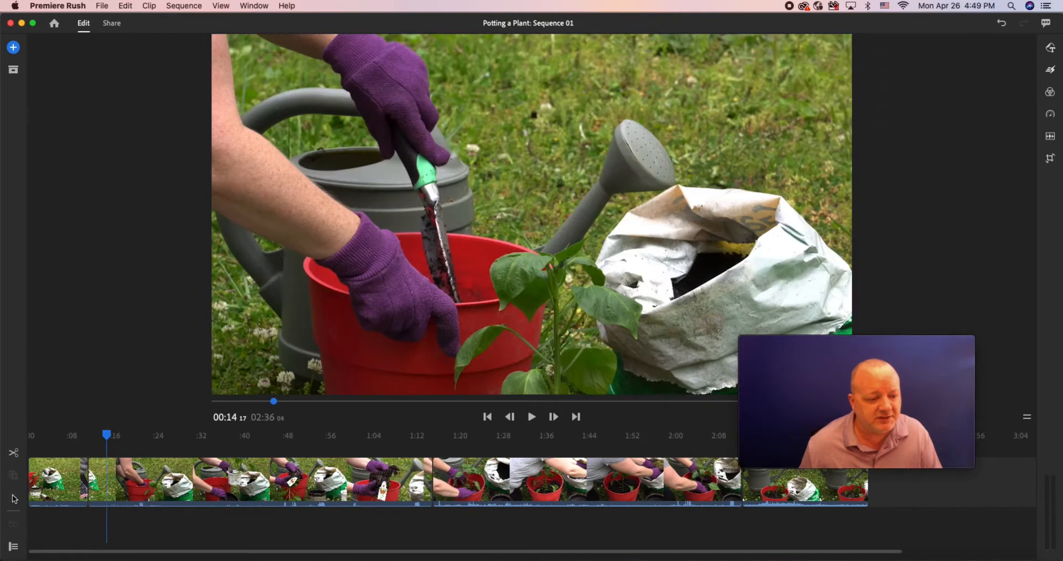
Step: Play from about 00:09 across the cut at 00:11:03 to check the jump, and return the playhead to that cut
{"action": "left_click_drag", "start_coordinate": [89, 441], "coordinate": [76, 437]}
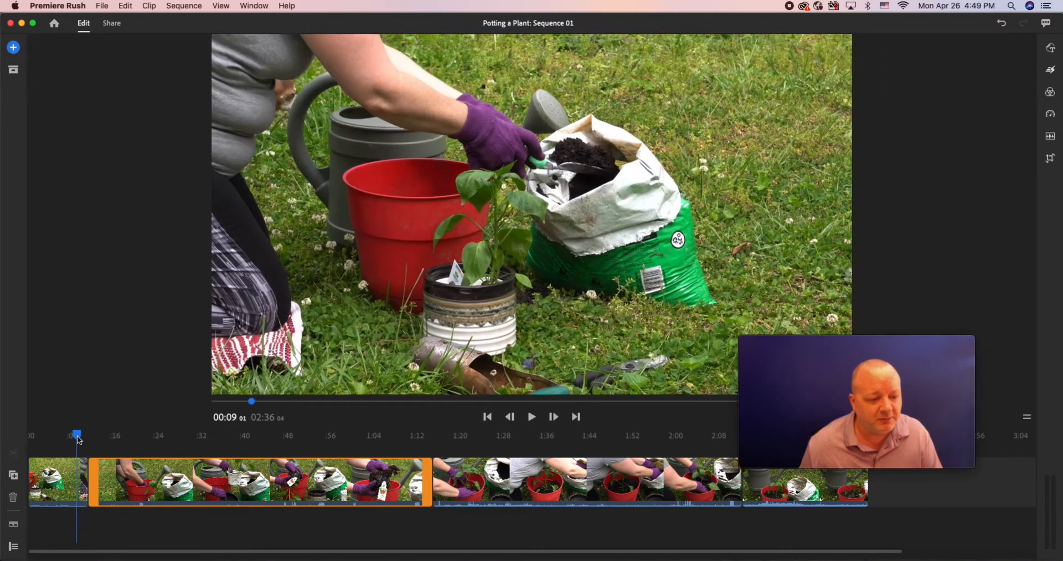
{"action": "left_click", "coordinate": [532, 416]}
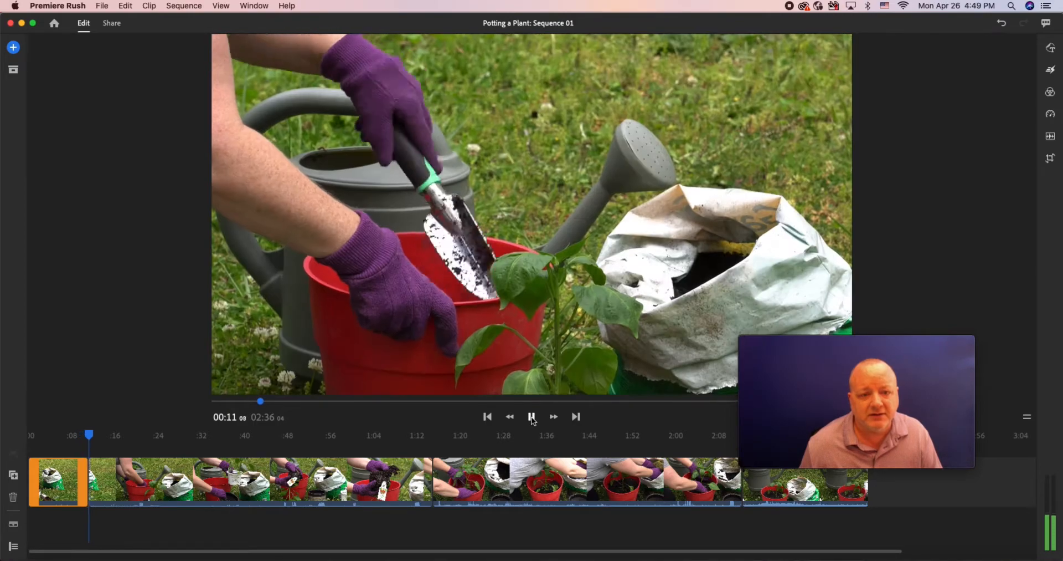
{"action": "left_click", "coordinate": [532, 417]}
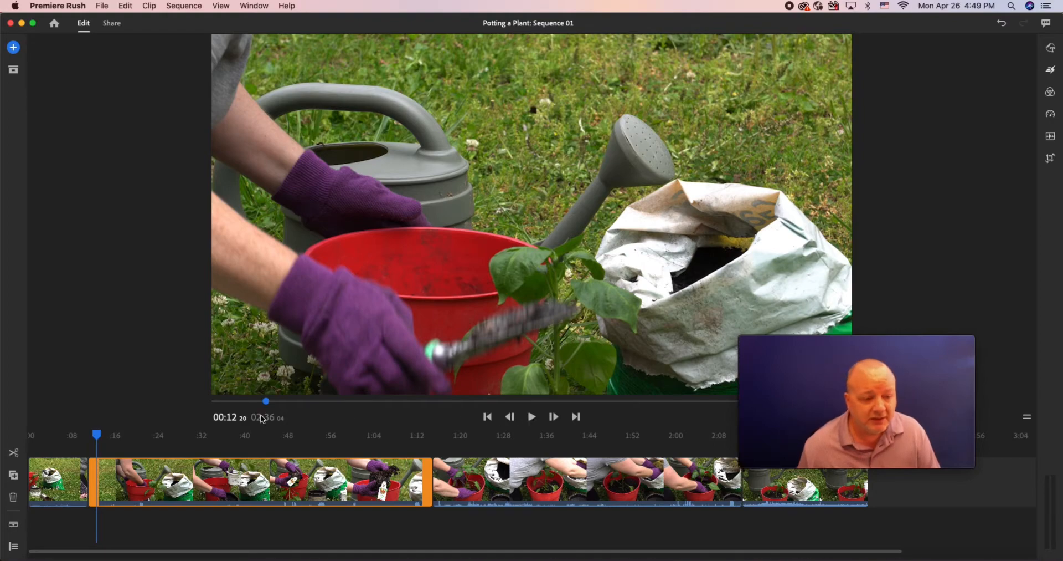
{"action": "left_click_drag", "start_coordinate": [97, 436], "coordinate": [89, 434]}
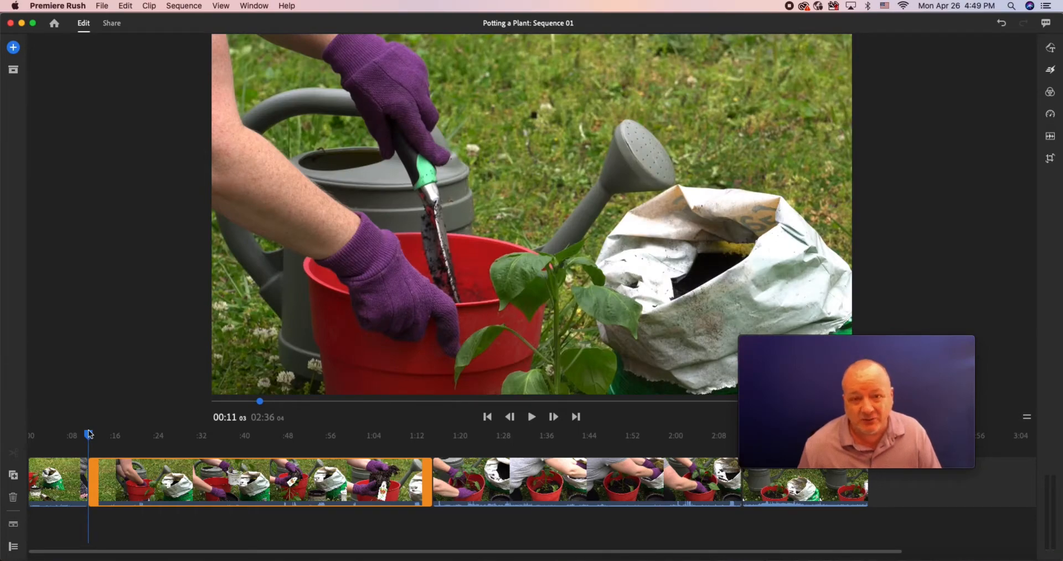
Step: Split the long gardening clip at 01:11:24 and delete the short remainder before the next clip
{"action": "left_click_drag", "start_coordinate": [89, 434], "coordinate": [415, 433]}
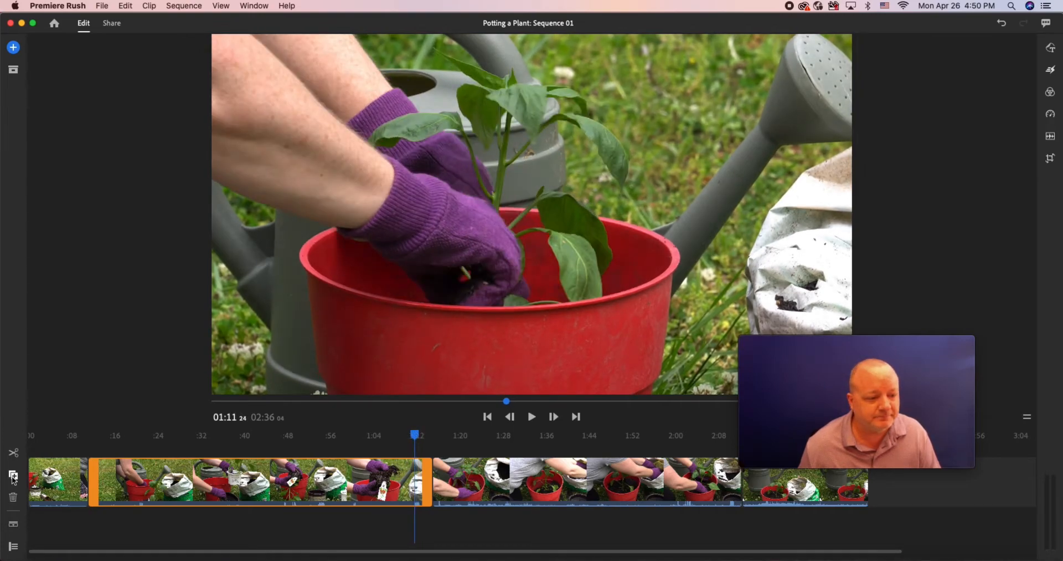
{"action": "left_click", "coordinate": [14, 454]}
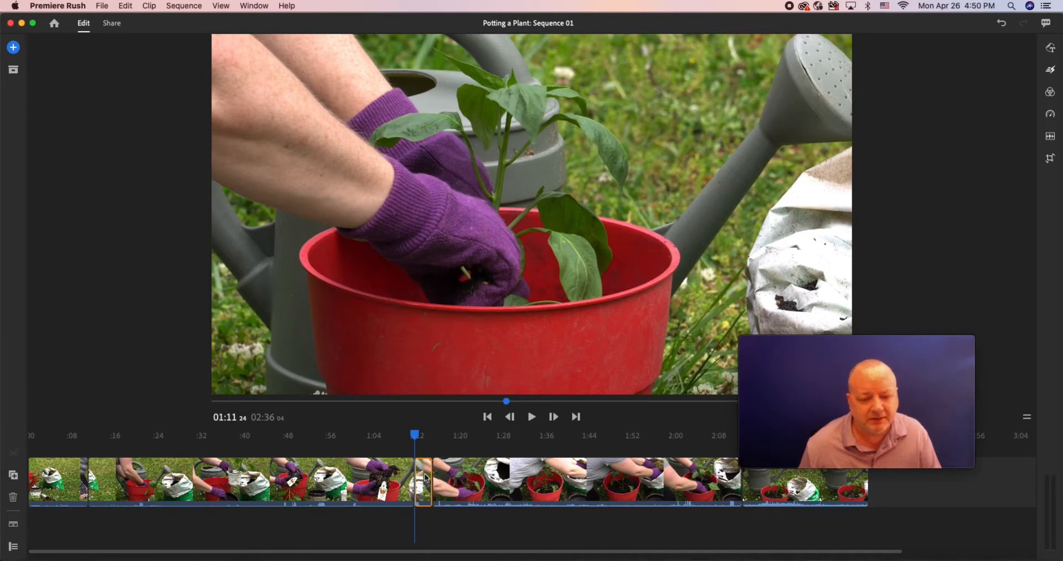
{"action": "left_click", "coordinate": [11, 498]}
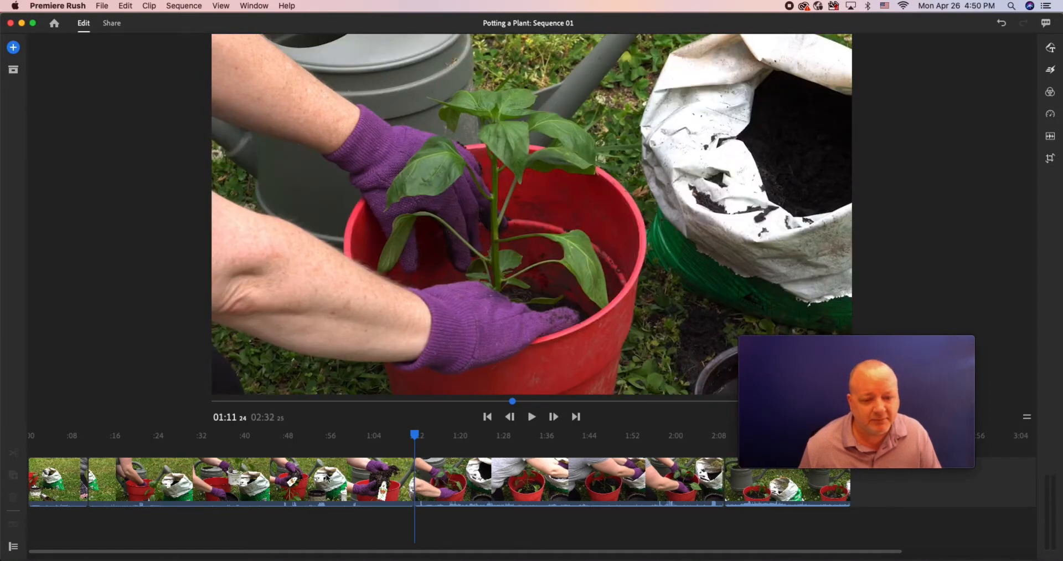
Step: Apply a Dissolve transition at the cut at 01:11 between the long gardening clip and the following clip
{"action": "left_click_drag", "start_coordinate": [415, 441], "coordinate": [415, 439]}
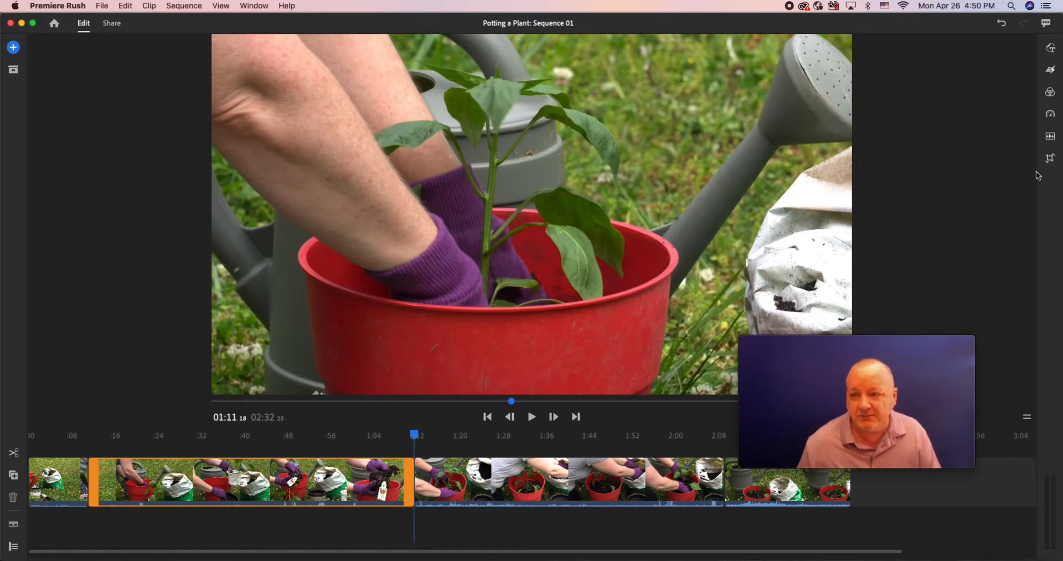
{"action": "left_click", "coordinate": [1051, 70]}
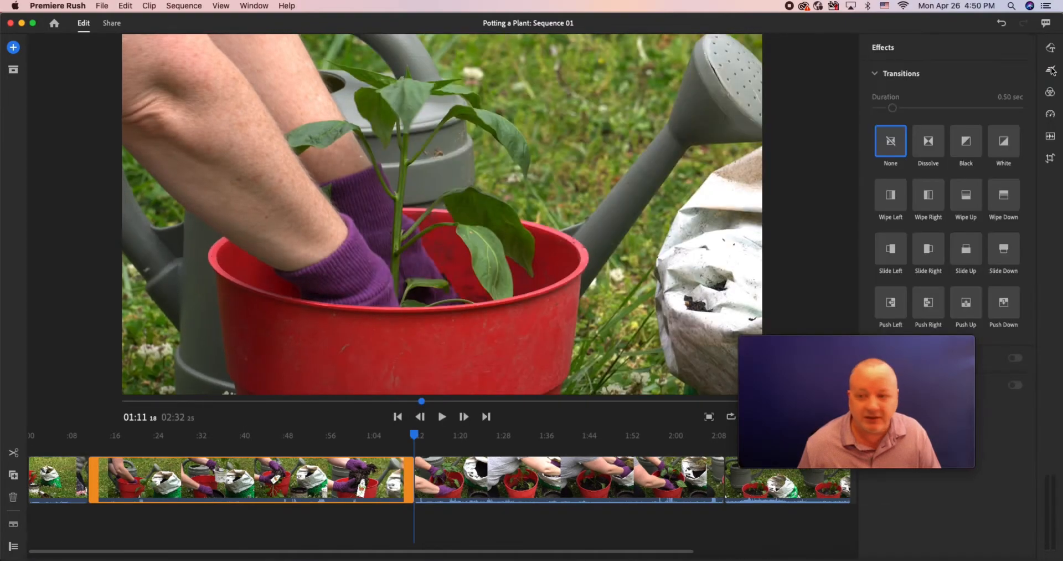
{"action": "left_click", "coordinate": [925, 145]}
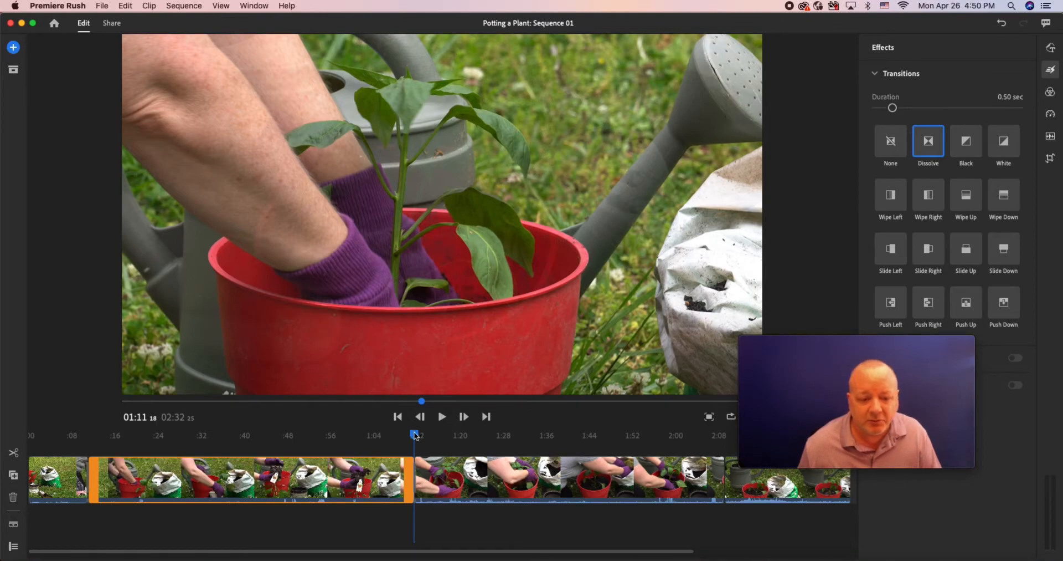
Step: Play from about 01:08 across the cut at 01:11 to check the dissolve, and stop shortly after it
{"action": "left_click_drag", "start_coordinate": [415, 435], "coordinate": [397, 440]}
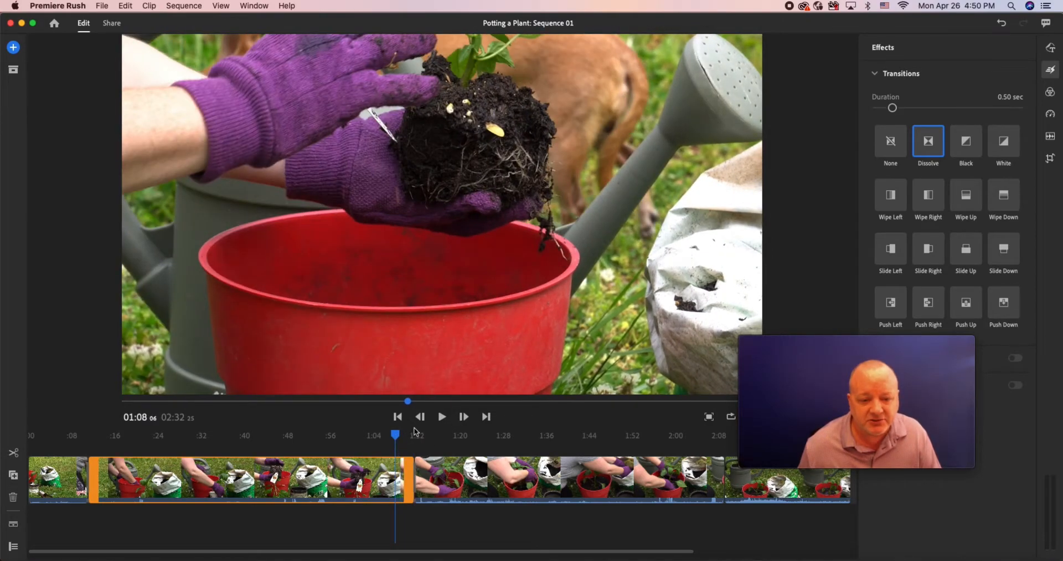
{"action": "left_click", "coordinate": [442, 417]}
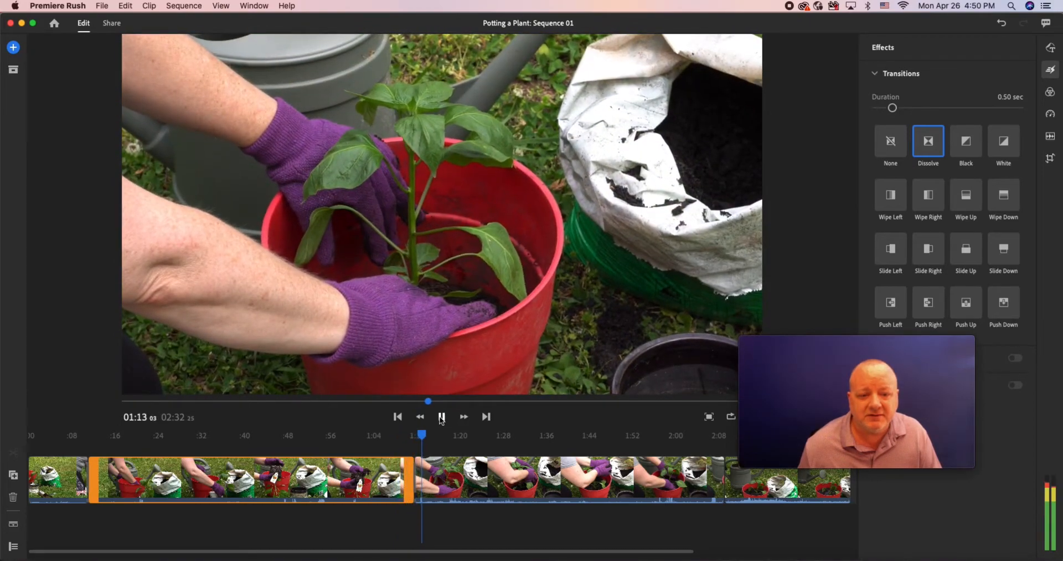
{"action": "left_click", "coordinate": [442, 417]}
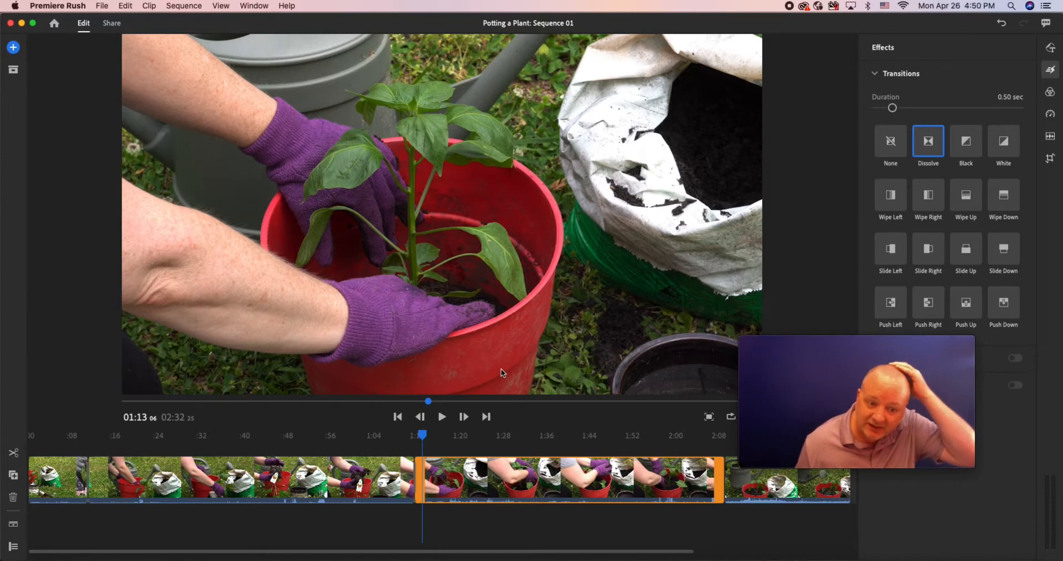
Step: Compare the Azure, Brightly and Cool color presets on the clip after the 01:11 cut, and apply Brightly
{"action": "left_click", "coordinate": [1051, 69]}
{"action": "left_click", "coordinate": [1051, 92]}
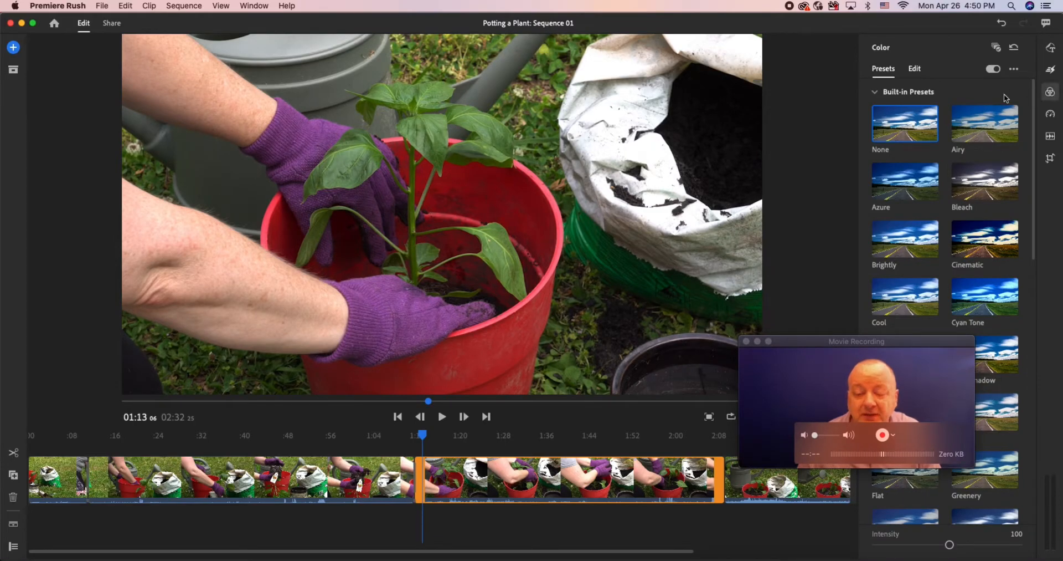
{"action": "left_click", "coordinate": [896, 188]}
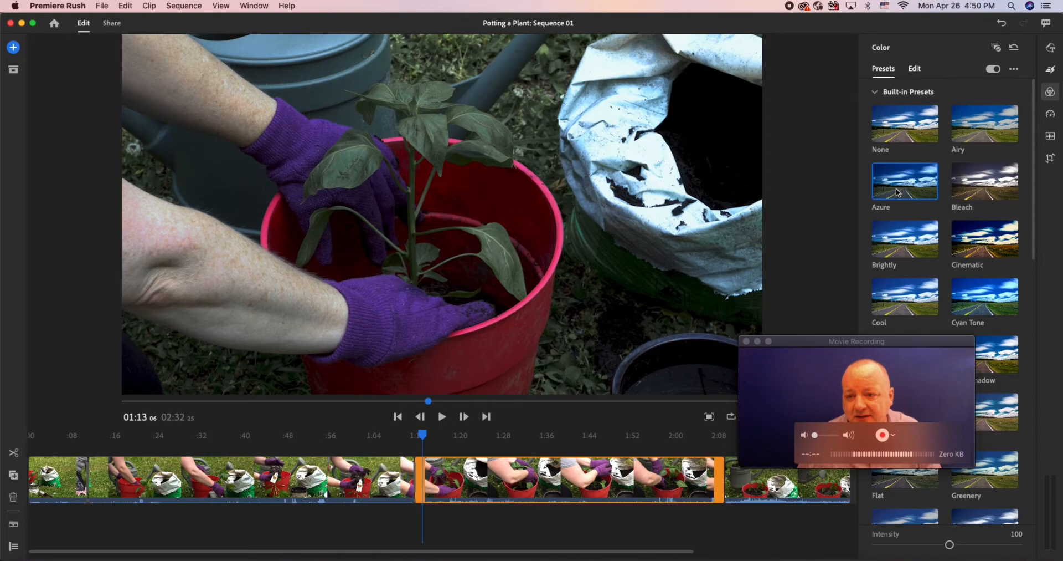
{"action": "left_click", "coordinate": [903, 241]}
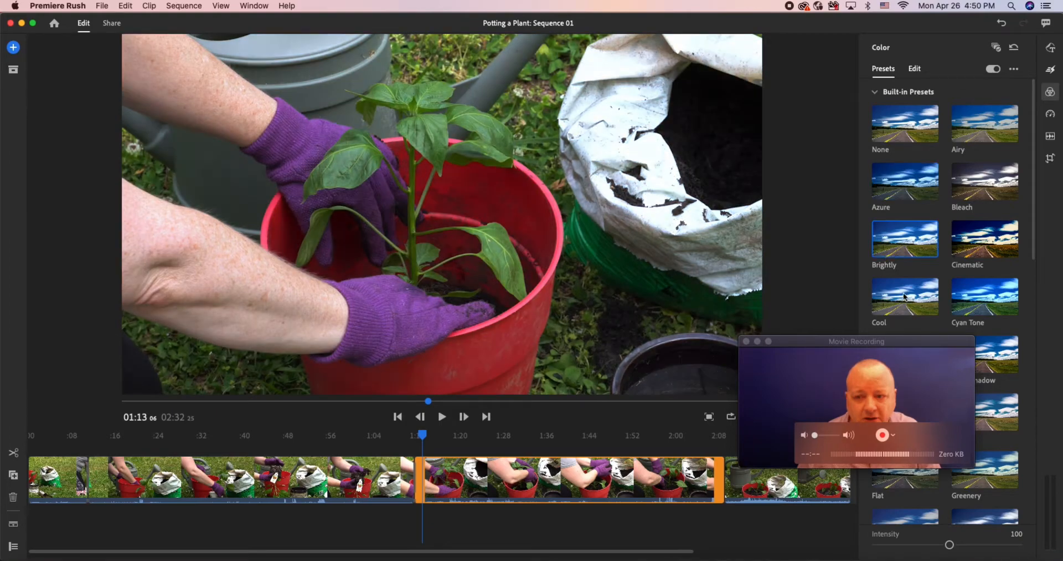
{"action": "left_click", "coordinate": [904, 297]}
{"action": "left_click", "coordinate": [905, 240]}
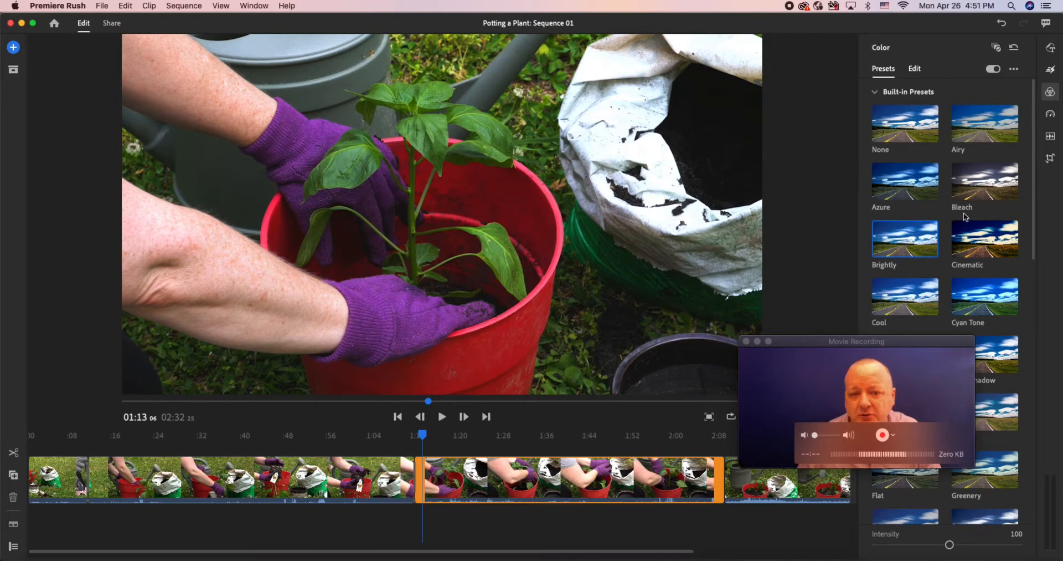
{"action": "left_click", "coordinate": [1051, 92]}
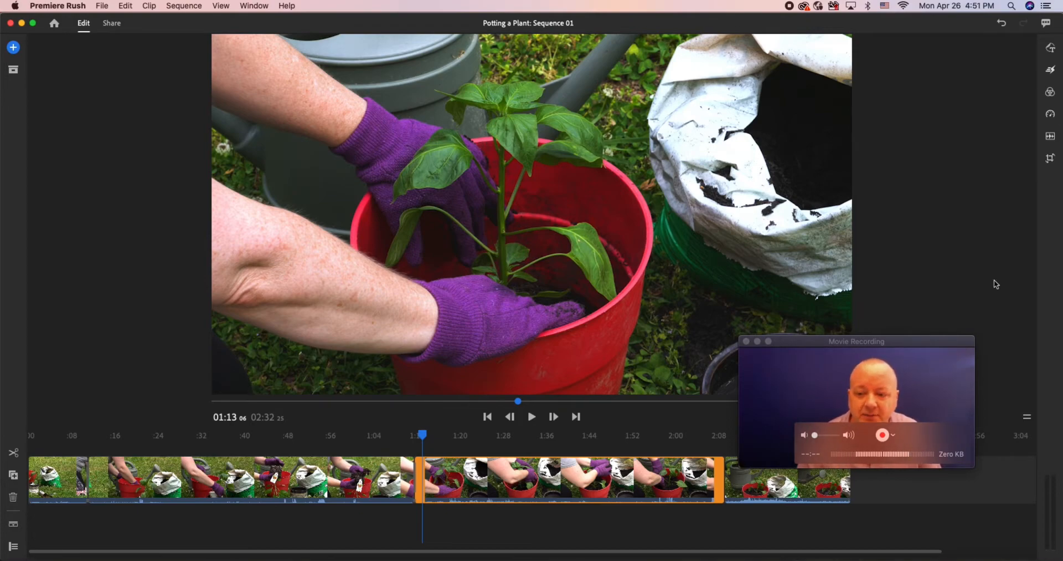
{"action": "left_click", "coordinate": [931, 435]}
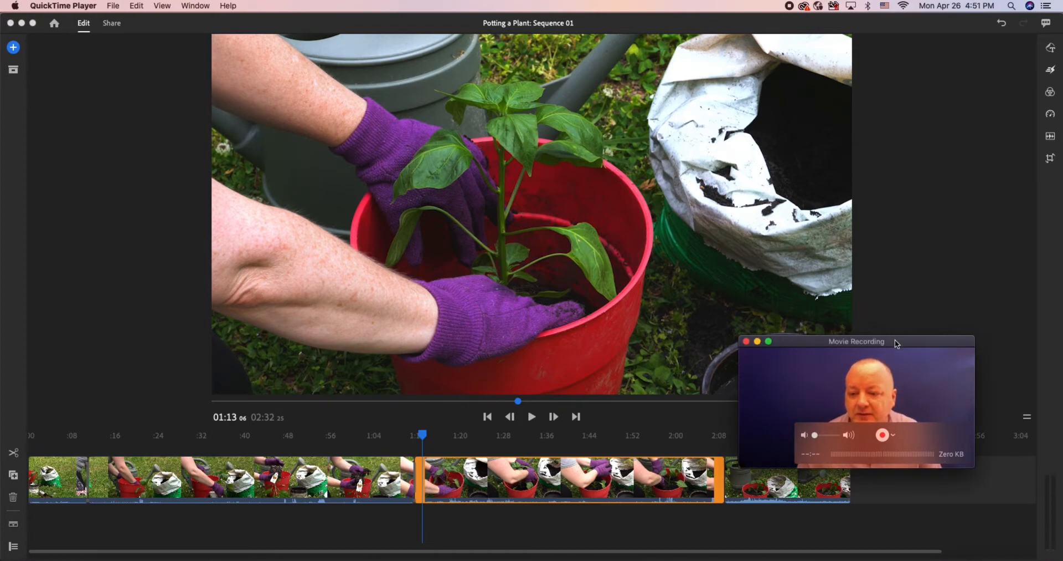
{"action": "left_click_drag", "start_coordinate": [897, 343], "coordinate": [925, 358]}
{"action": "left_click", "coordinate": [944, 312]}
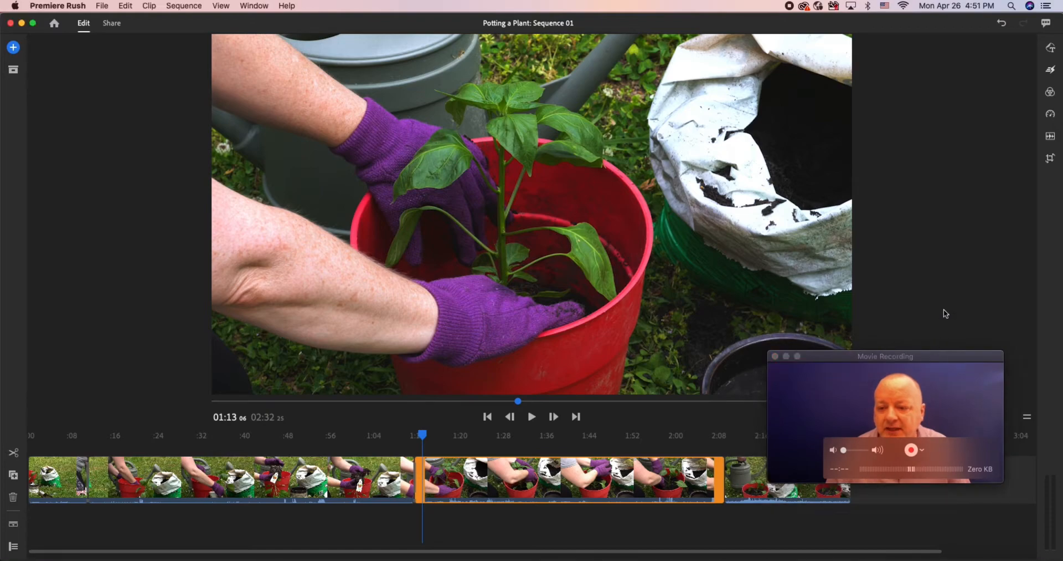
{"action": "left_click", "coordinate": [901, 455]}
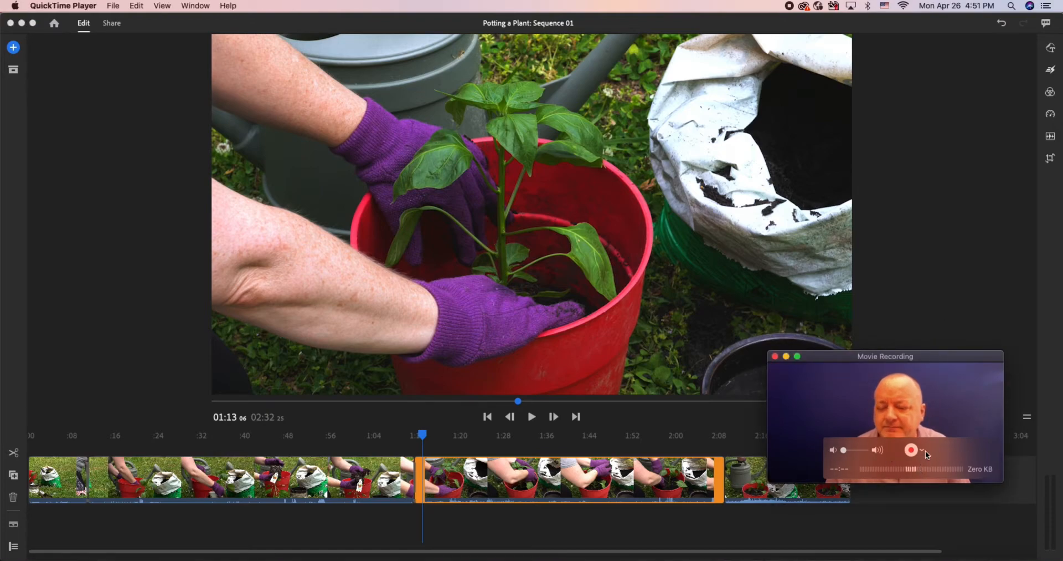
Step: Look over the audio and transform settings of the selected clip without changing them
{"action": "left_click", "coordinate": [1058, 112]}
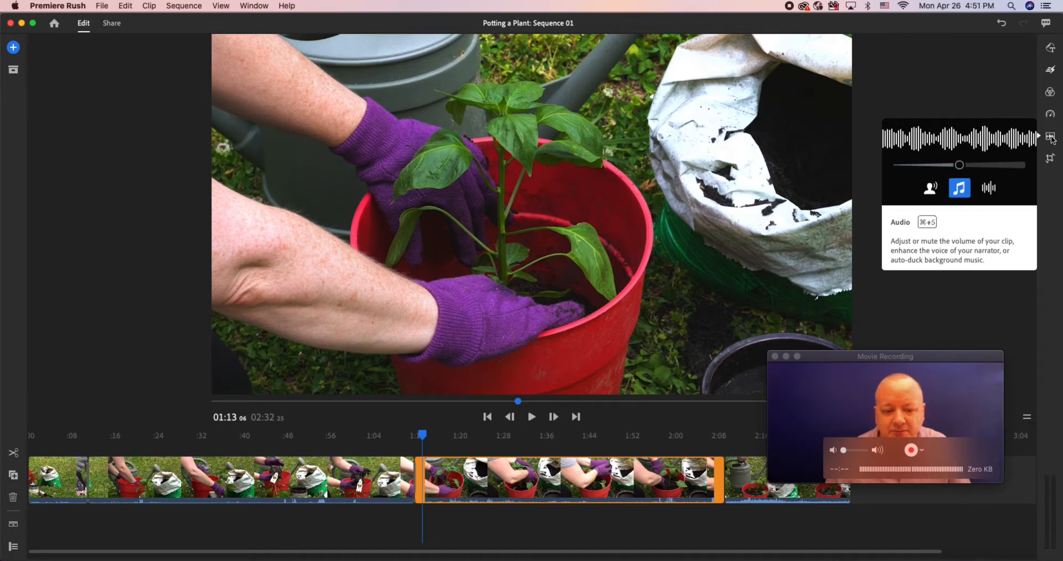
{"action": "left_click", "coordinate": [1051, 137]}
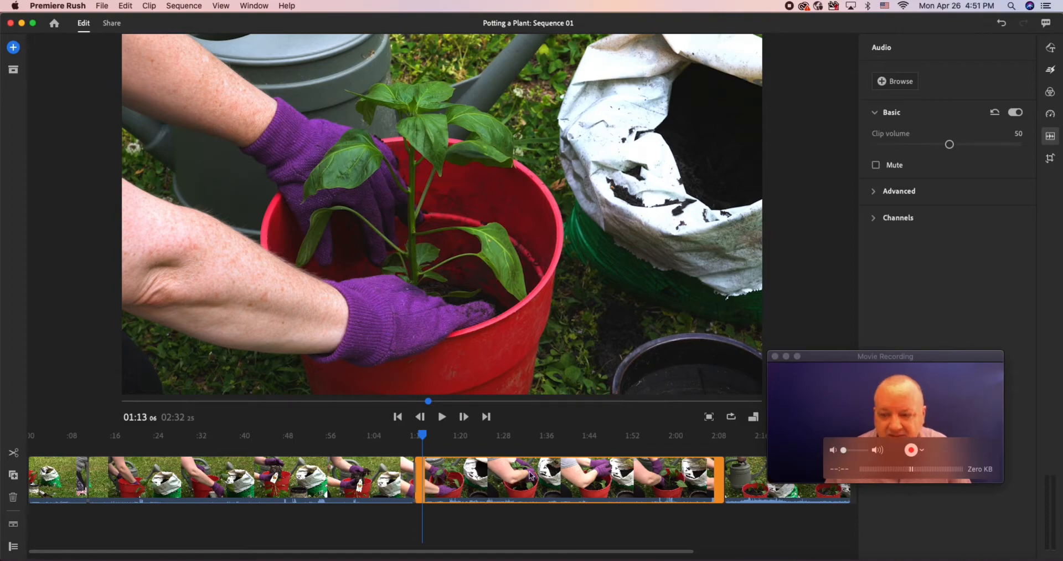
{"action": "left_click", "coordinate": [1051, 137]}
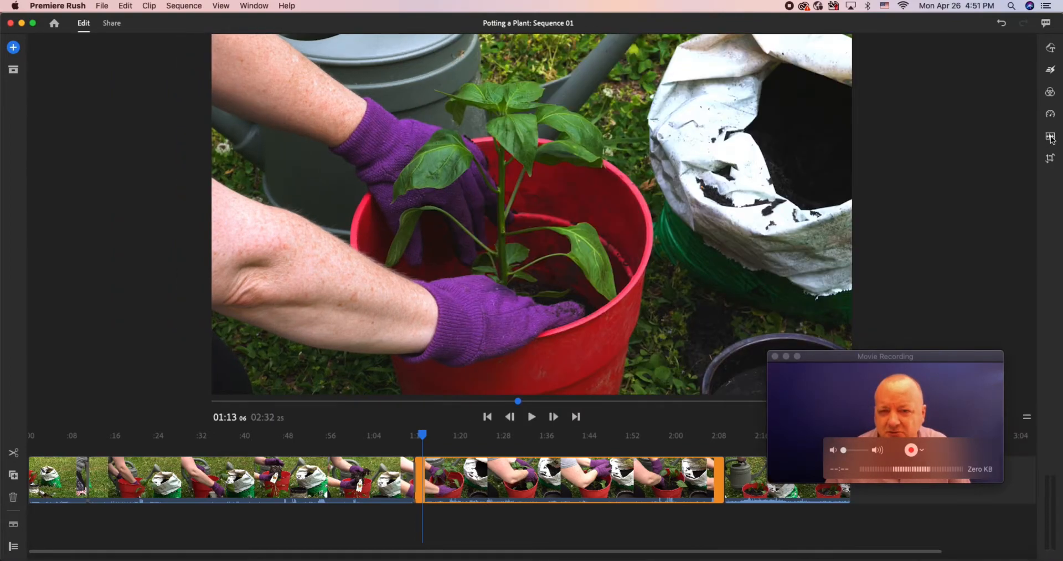
{"action": "left_click", "coordinate": [1051, 159]}
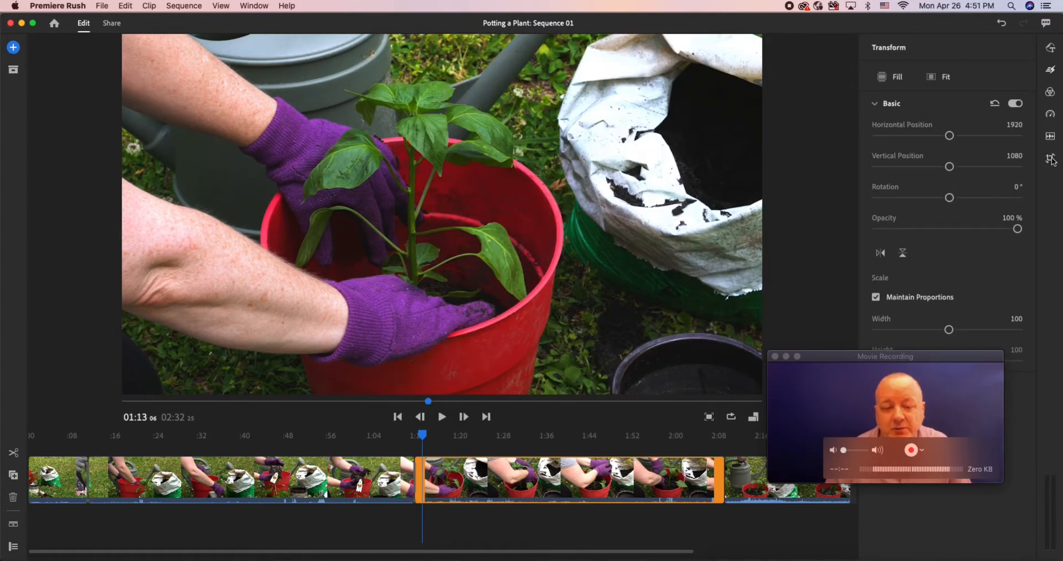
{"action": "left_click", "coordinate": [1052, 159]}
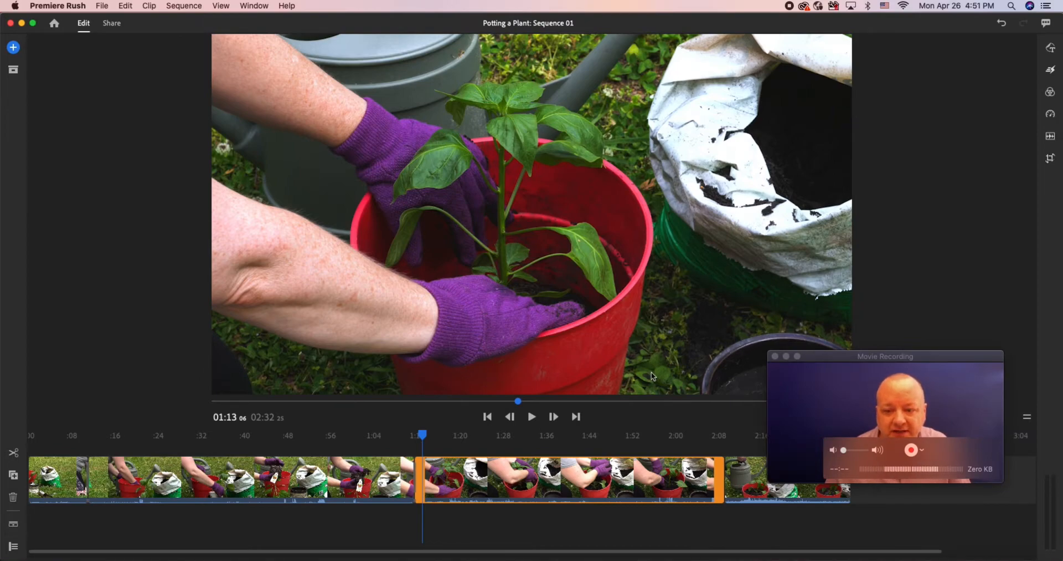
{"action": "left_click", "coordinate": [943, 443]}
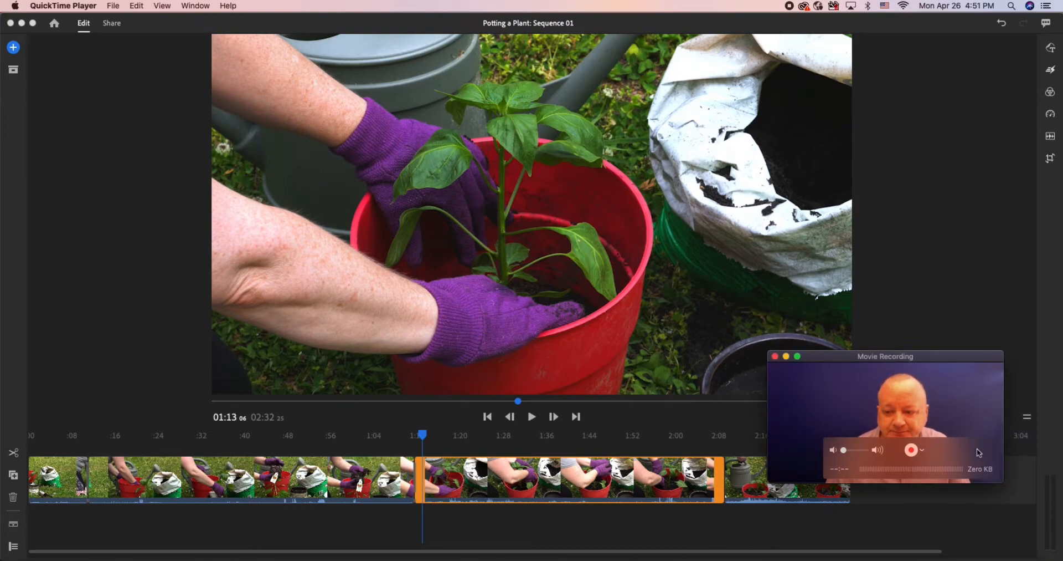
{"action": "left_click_drag", "start_coordinate": [918, 355], "coordinate": [953, 399]}
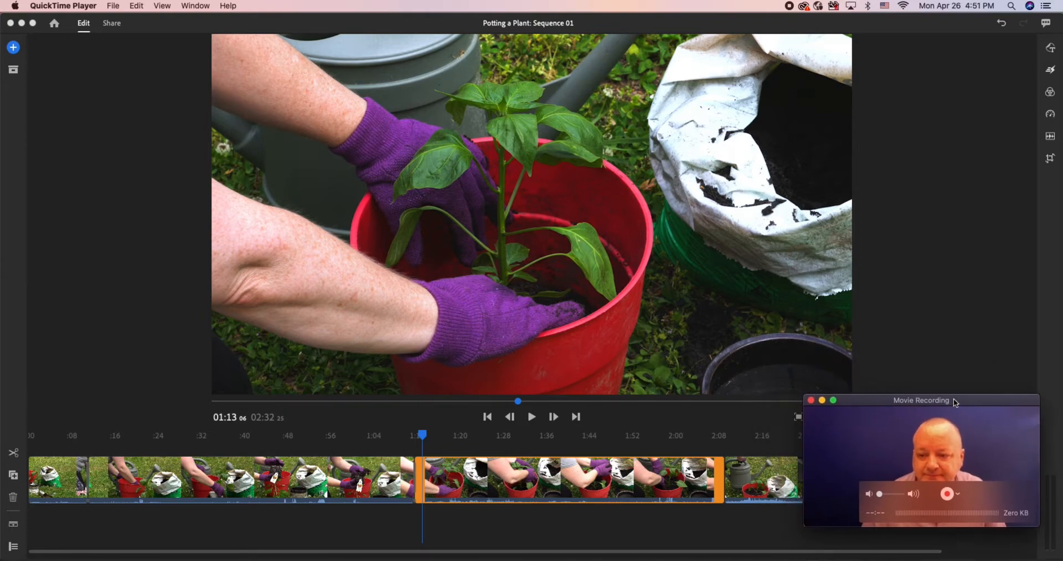
{"action": "left_click", "coordinate": [882, 354]}
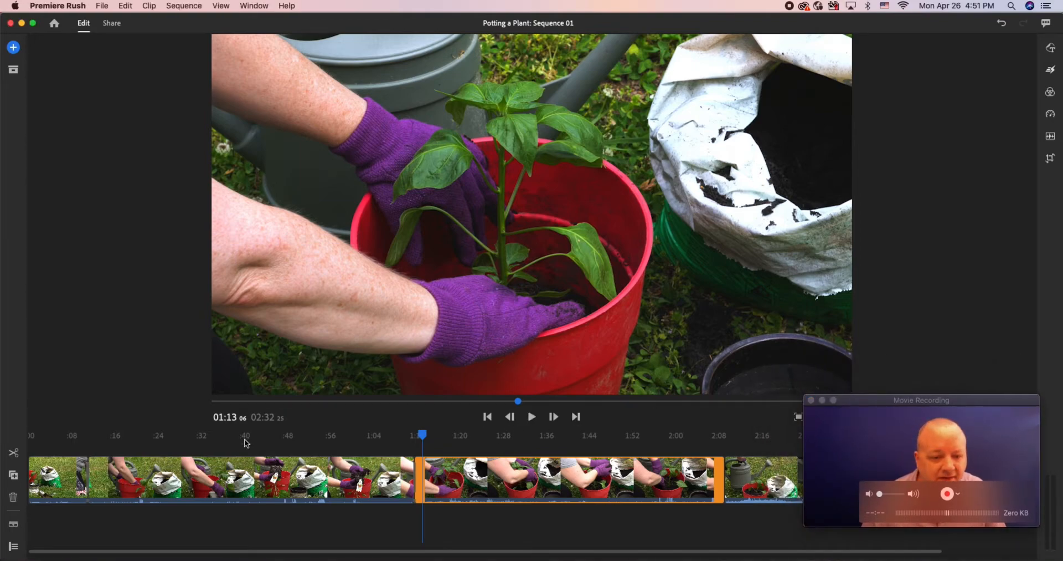
Step: Duplicate the clip that starts at the 01:11 cut, and undo the duplication
{"action": "left_click", "coordinate": [14, 476]}
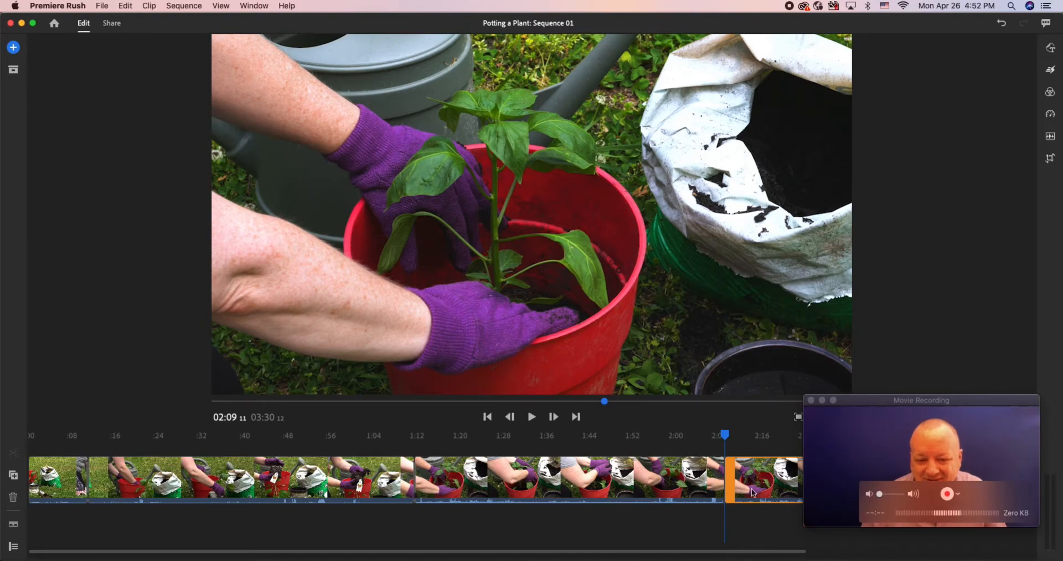
{"action": "left_click", "coordinate": [1003, 23]}
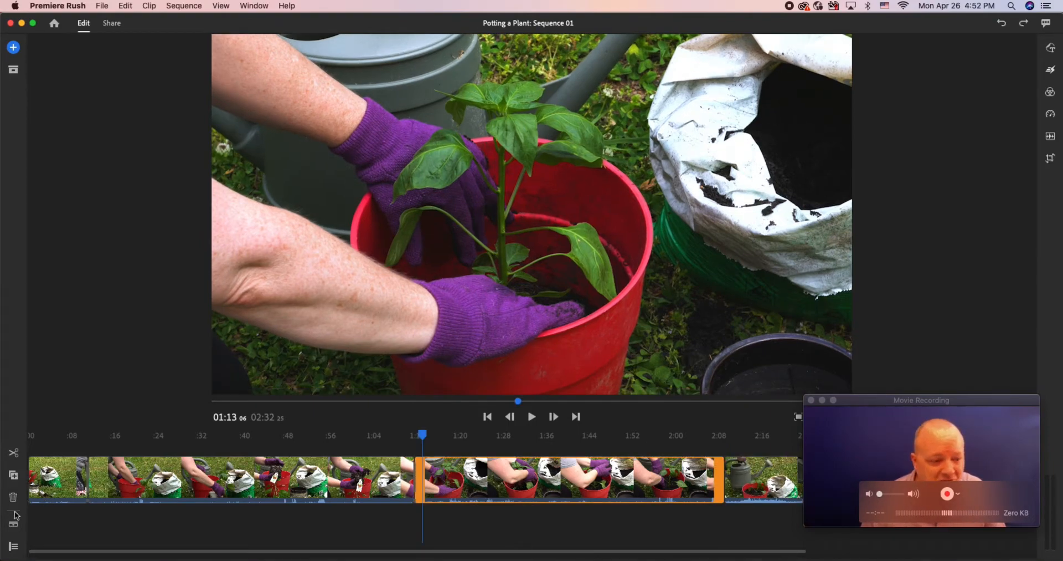
Step: Expand the clips' audio waveforms, show the timeline's track controls, and mute the video track's sound
{"action": "left_click", "coordinate": [13, 525]}
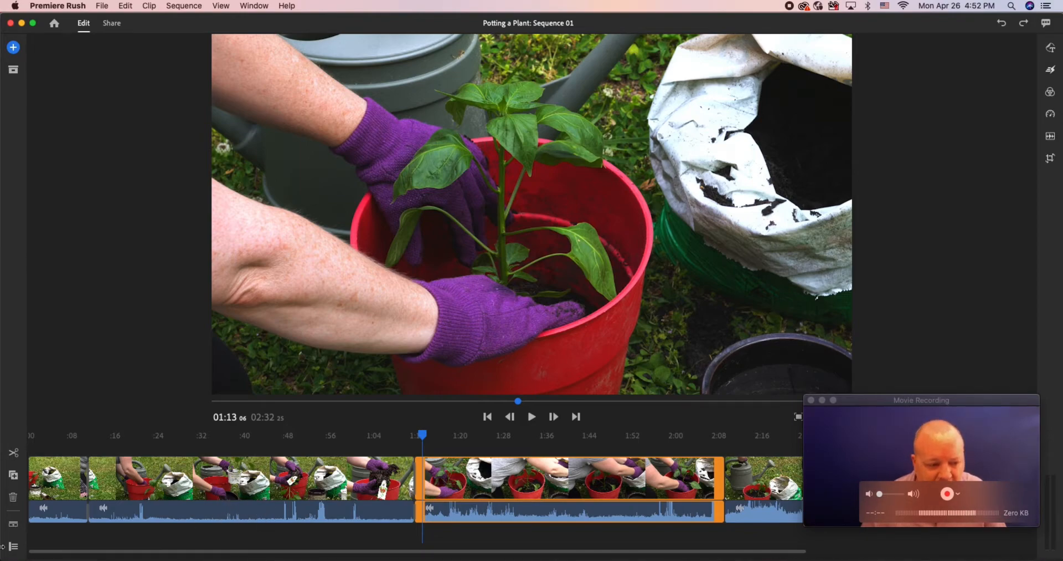
{"action": "left_click", "coordinate": [12, 547]}
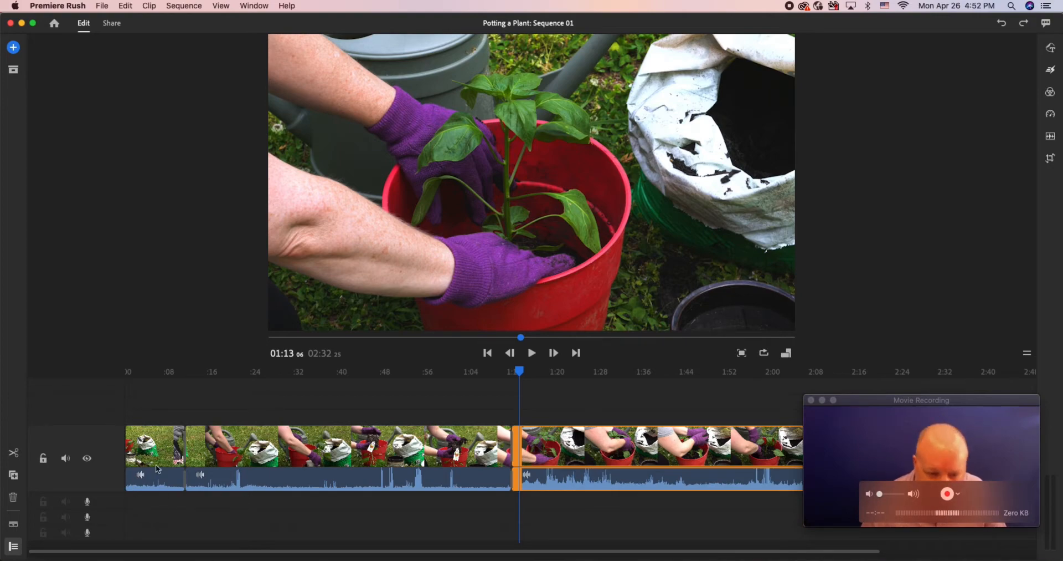
{"action": "left_click", "coordinate": [65, 457]}
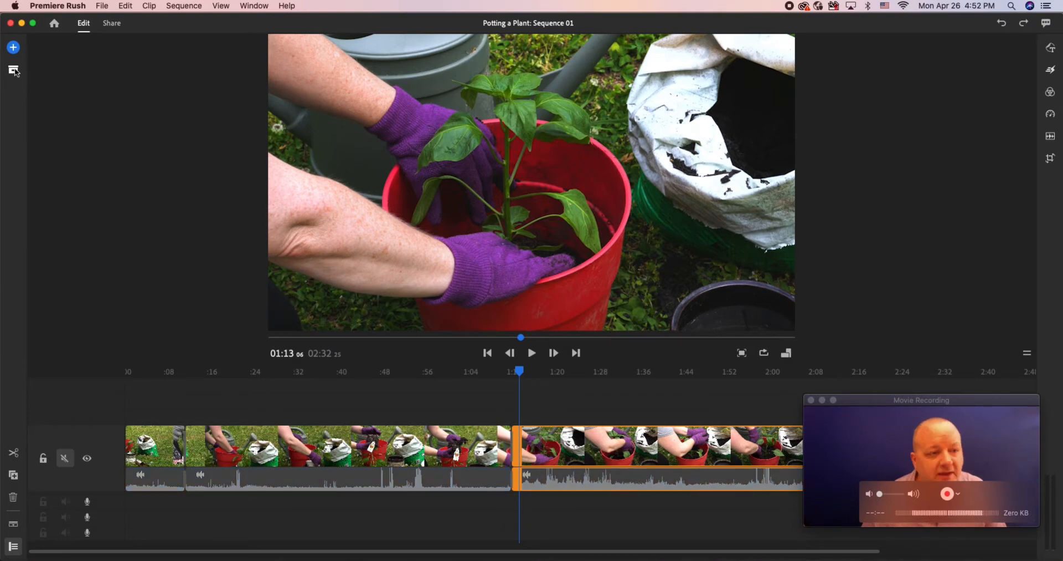
Step: Browse the built-in audio soundtracks and search them for "instrumental"
{"action": "left_click", "coordinate": [12, 48]}
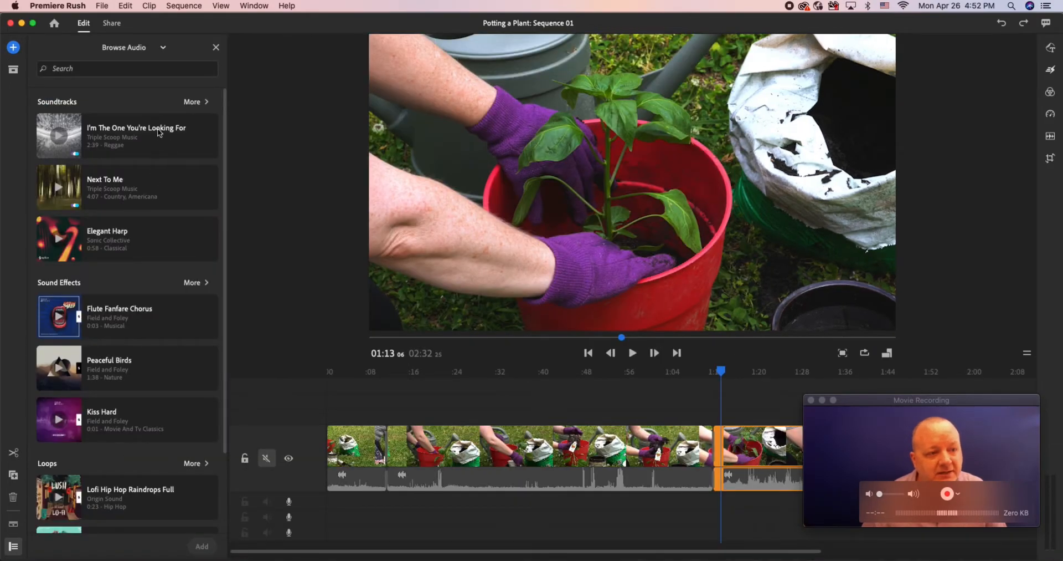
{"action": "left_click", "coordinate": [197, 101]}
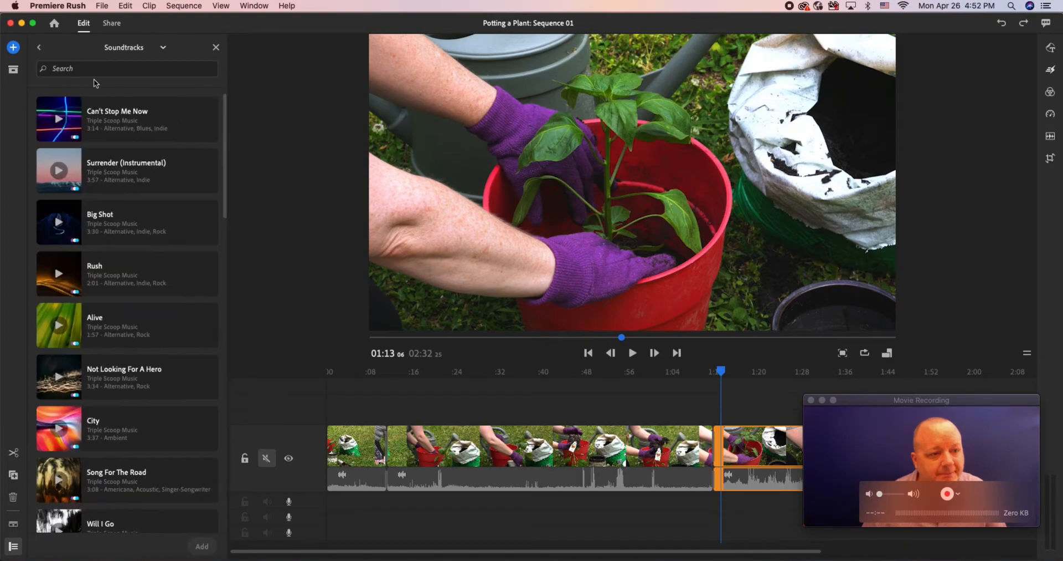
{"action": "left_click", "coordinate": [68, 67]}
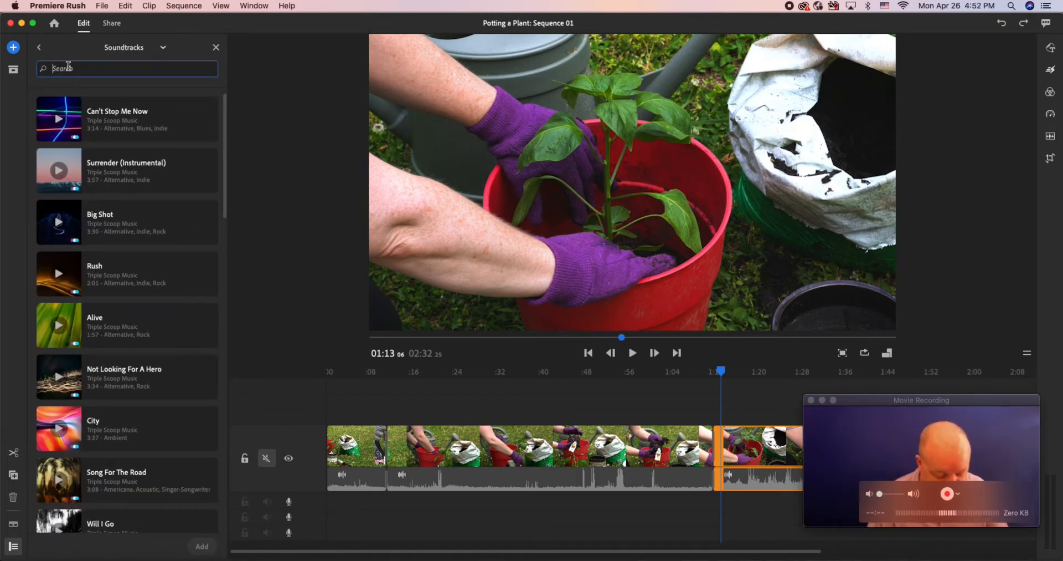
{"action": "type", "text": "instrument"}
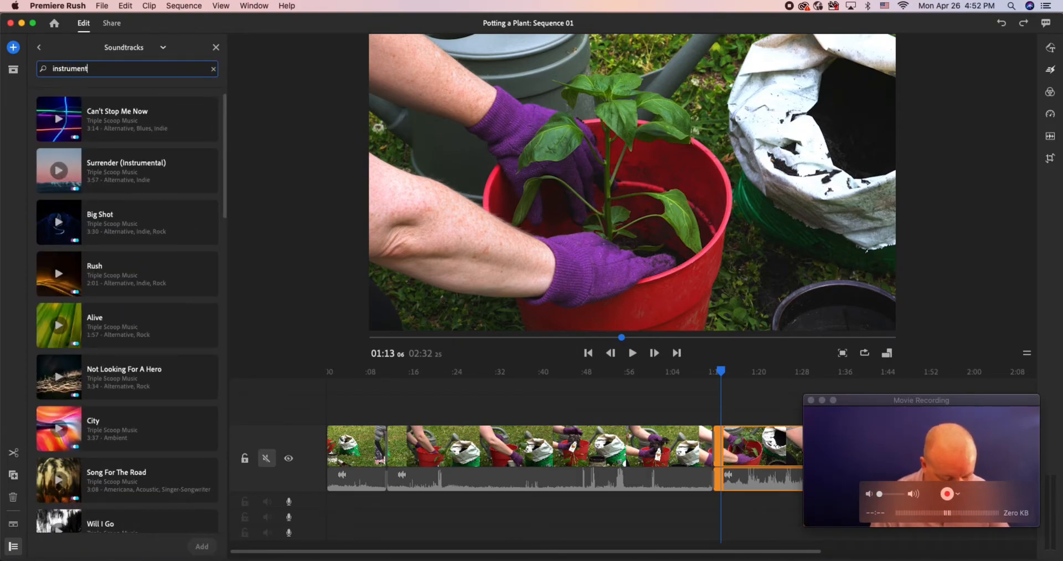
{"action": "type", "text": "al"}
{"action": "key", "text": "Return"}
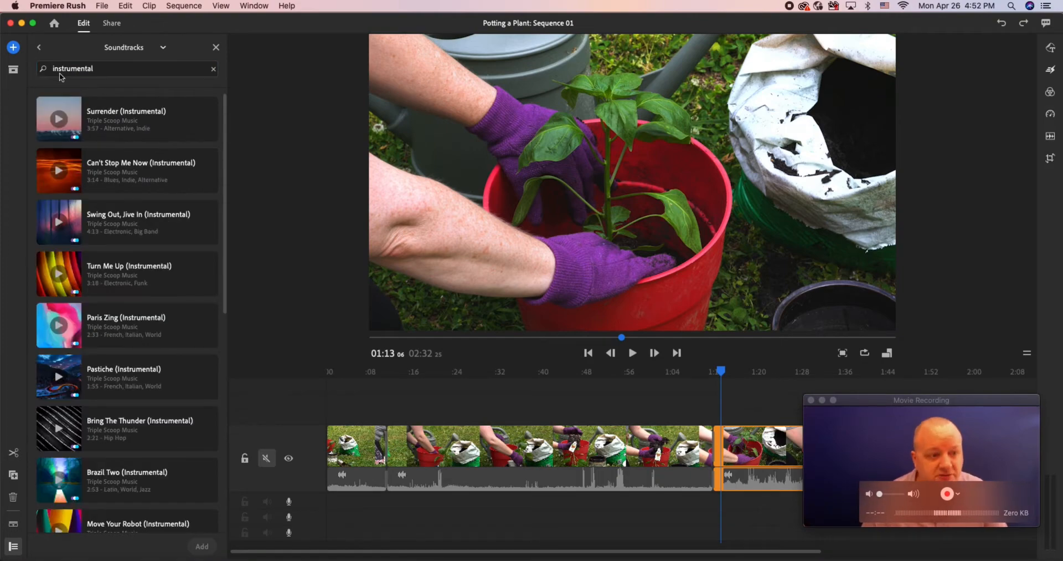
Step: Add the soundtrack "Brazil Two (Instrumental)" to the project and move it to the very start of the timeline
{"action": "left_click", "coordinate": [115, 472]}
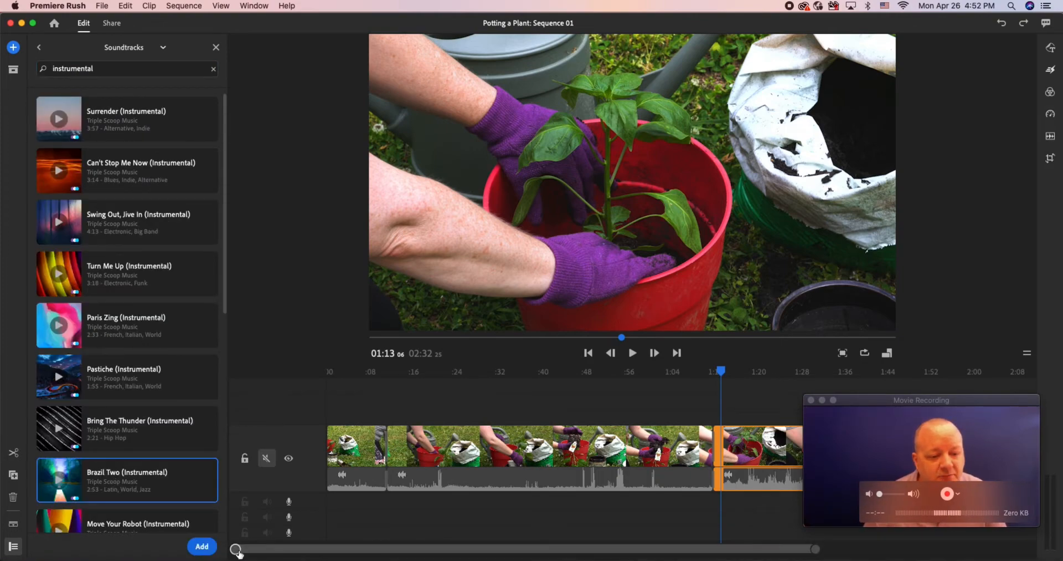
{"action": "left_click", "coordinate": [203, 545]}
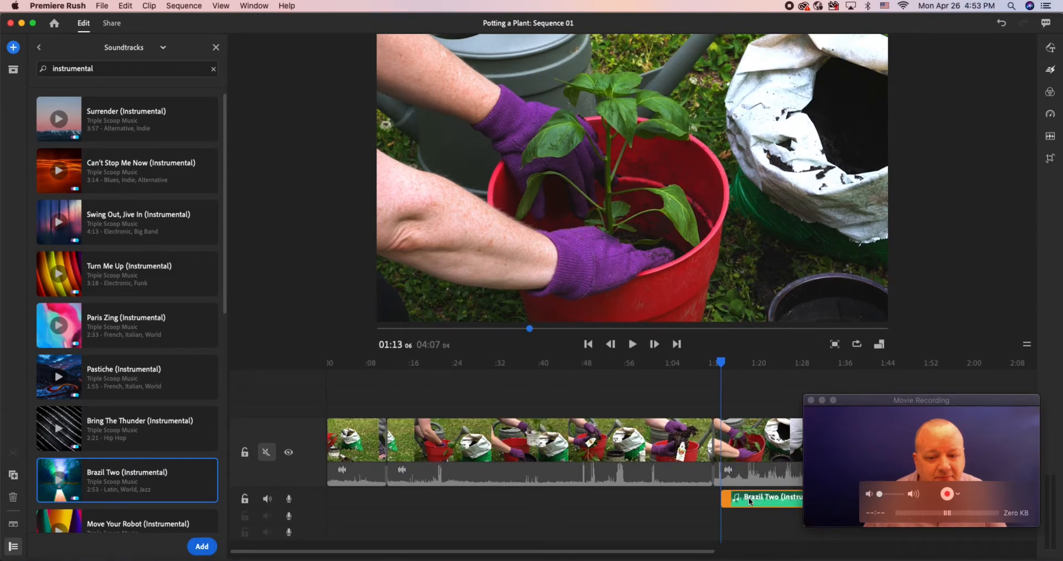
{"action": "left_click_drag", "start_coordinate": [749, 500], "coordinate": [343, 502]}
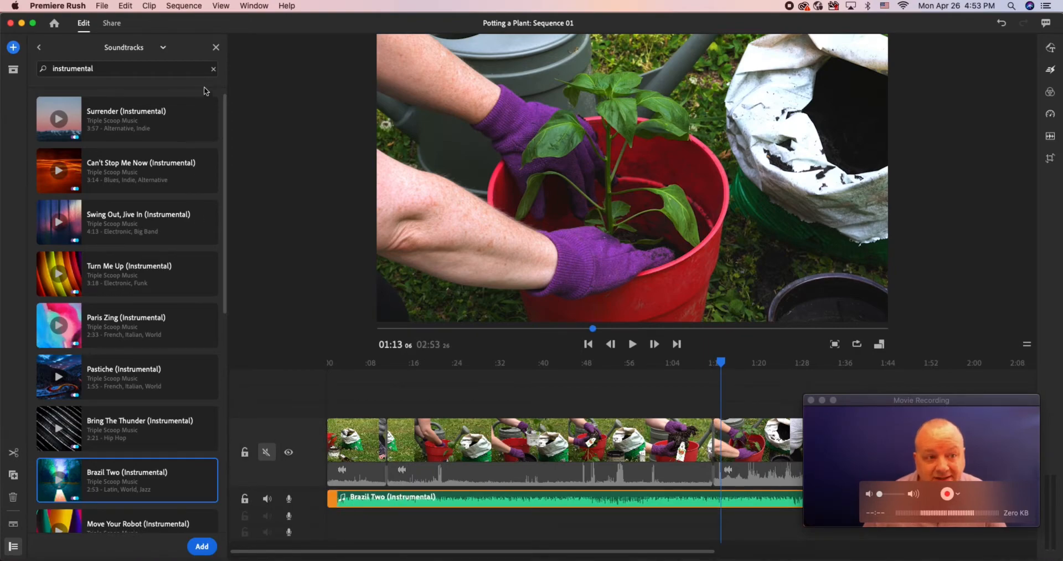
Step: Add the "First Name Last Name" title graphic and place it on the timeline across the first cut, starting at about 00:06
{"action": "left_click", "coordinate": [216, 47]}
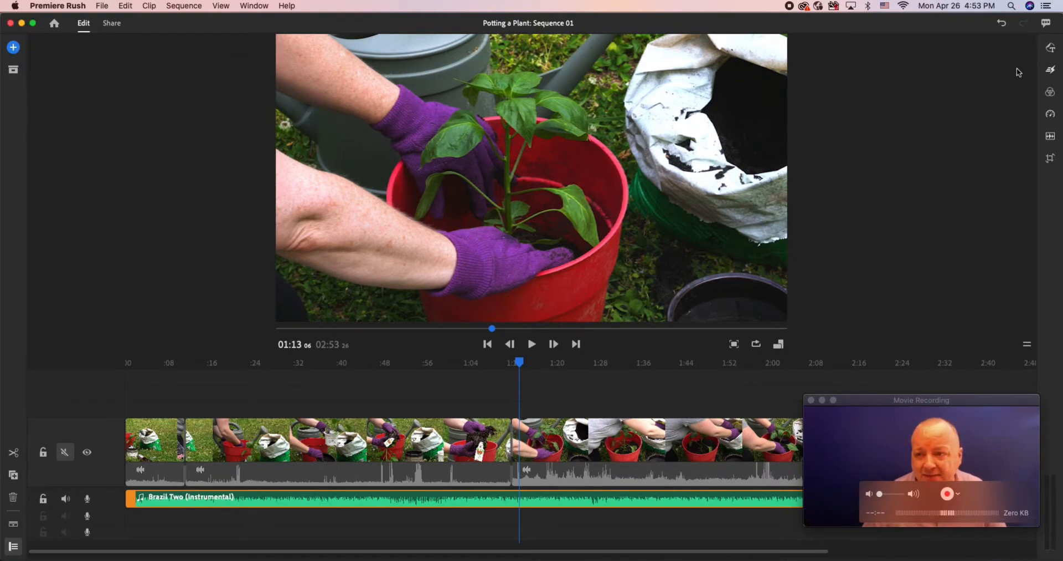
{"action": "left_click", "coordinate": [1051, 48]}
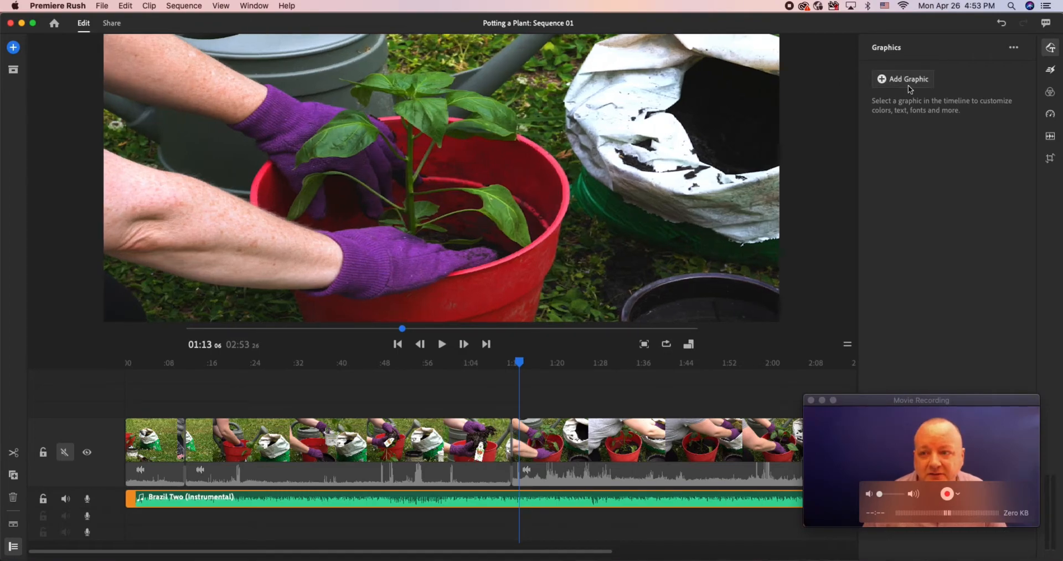
{"action": "left_click", "coordinate": [910, 80]}
{"action": "left_click", "coordinate": [78, 99]}
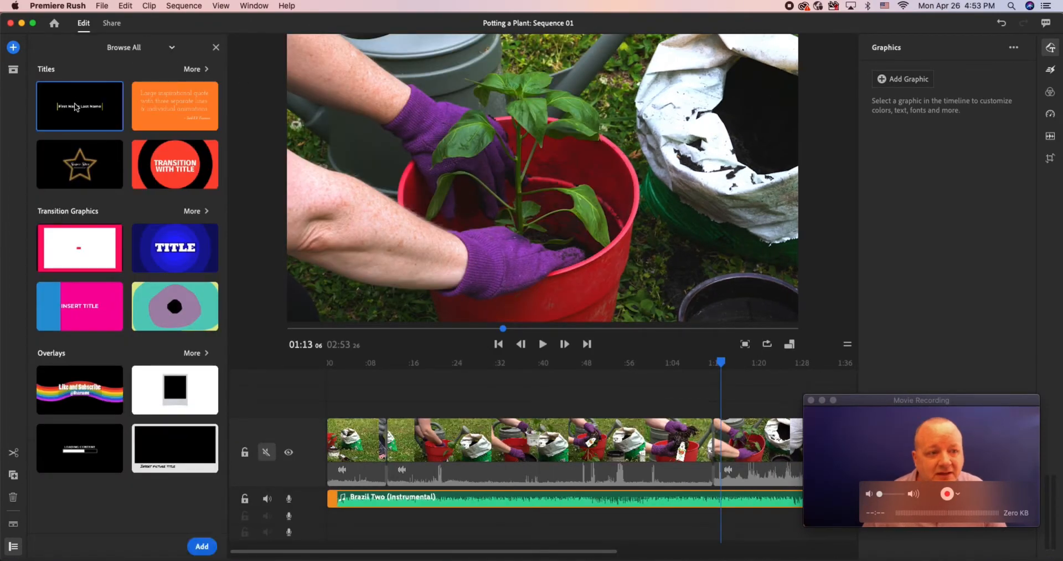
{"action": "left_click", "coordinate": [203, 546]}
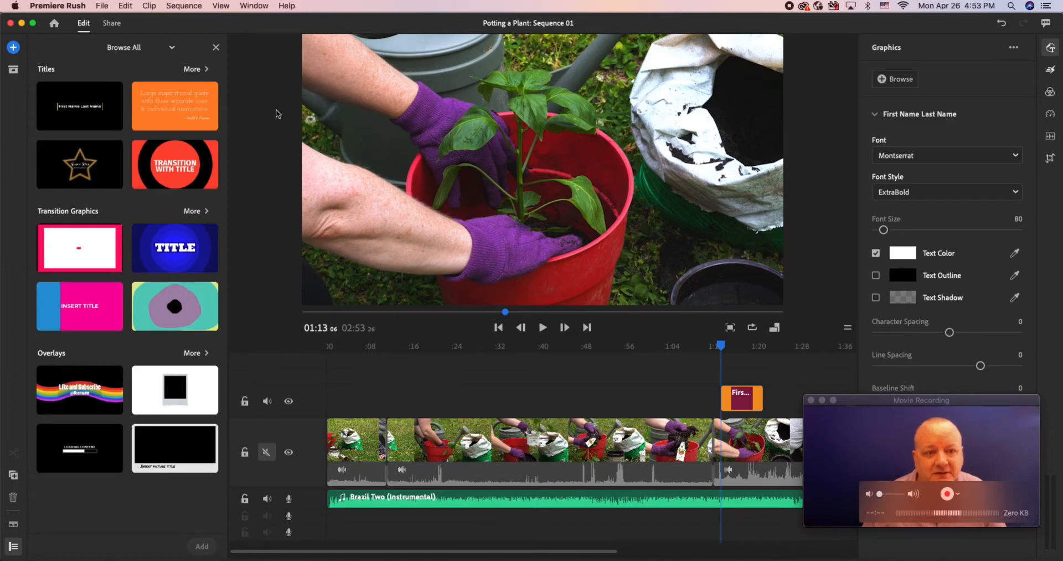
{"action": "left_click", "coordinate": [215, 49]}
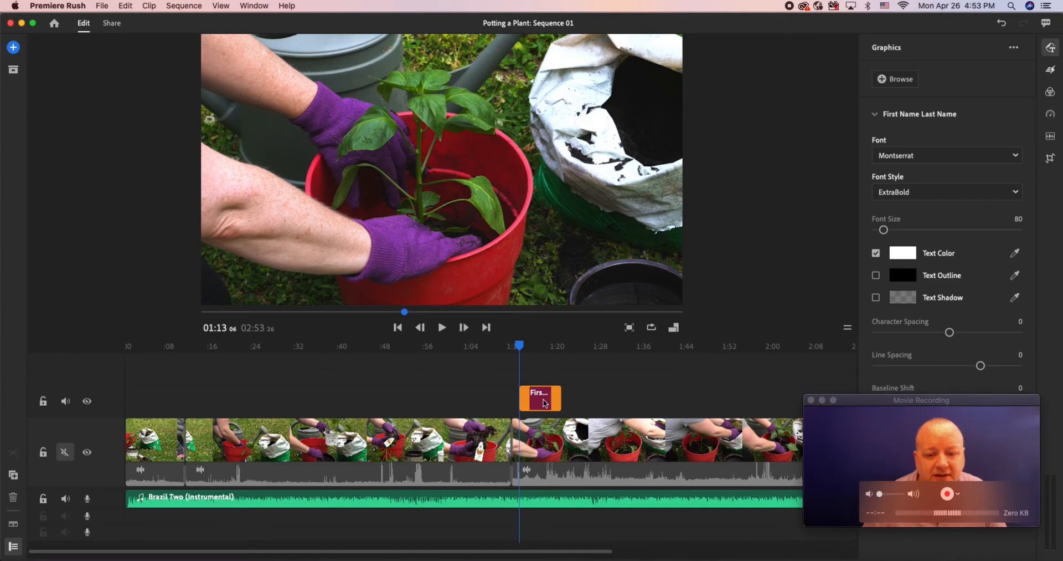
{"action": "left_click_drag", "start_coordinate": [546, 403], "coordinate": [190, 410]}
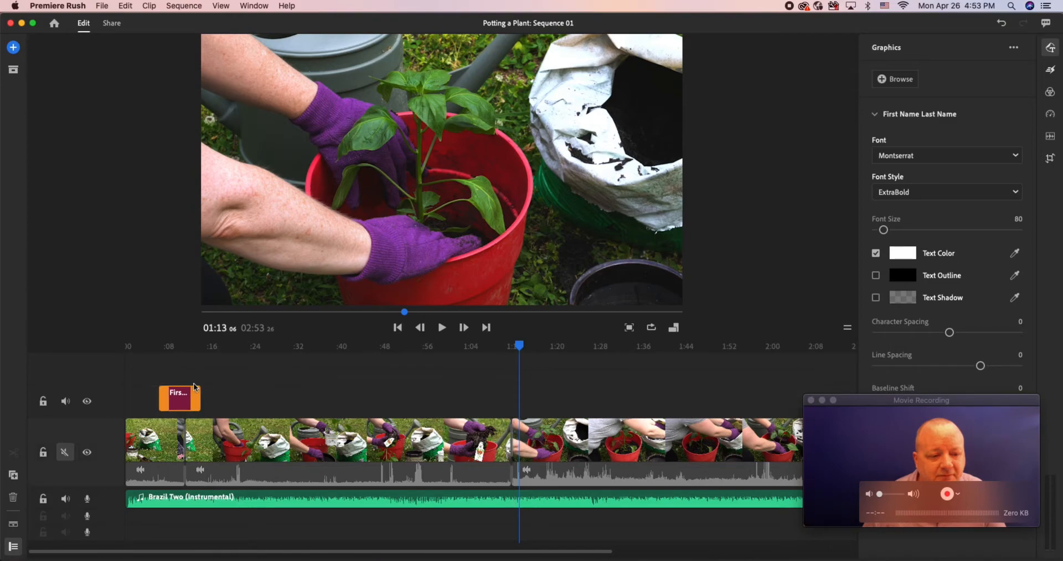
Step: Replace the title's placeholder text with "Potting a Plant"
{"action": "left_click_drag", "start_coordinate": [519, 357], "coordinate": [185, 364]}
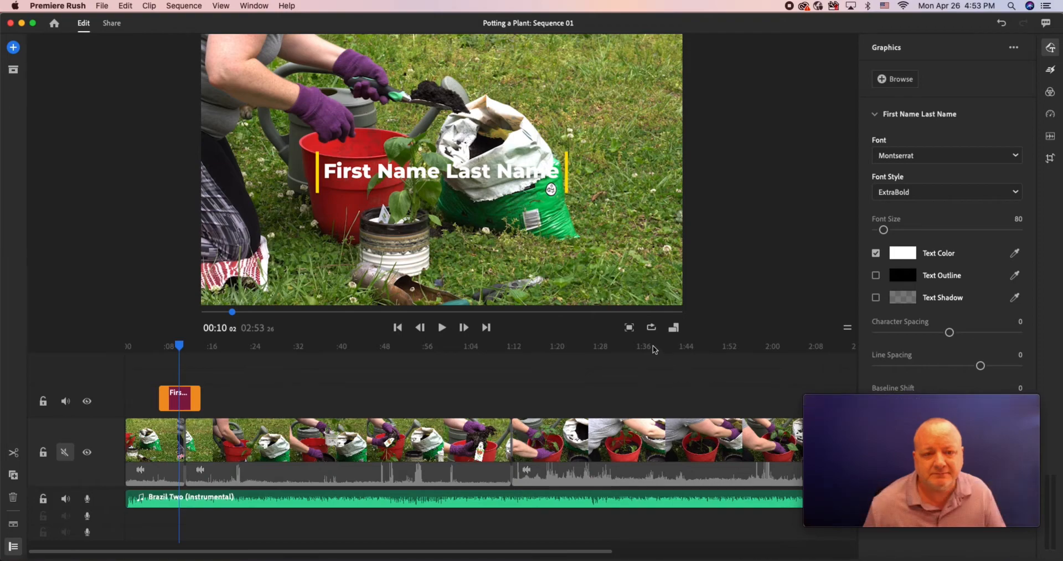
{"action": "double_click", "coordinate": [446, 171]}
{"action": "type", "text": "Potting a Plan"}
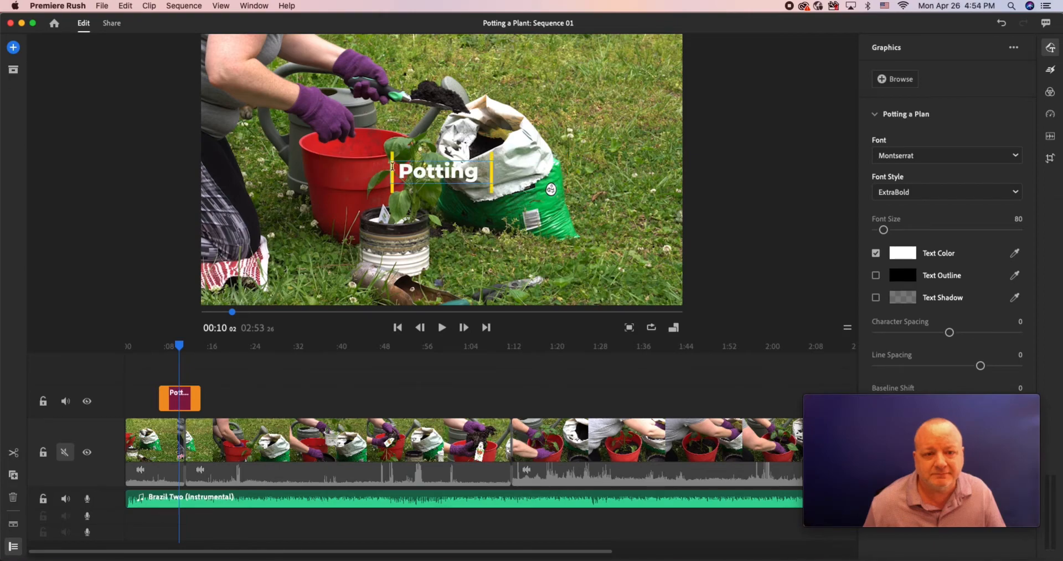
{"action": "type", "text": "t"}
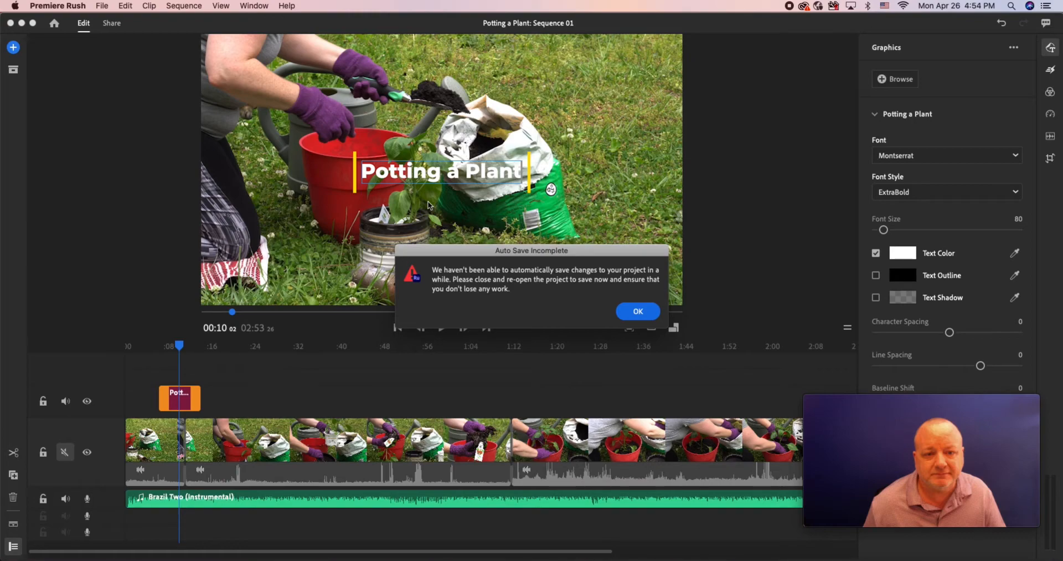
{"action": "left_click", "coordinate": [638, 311]}
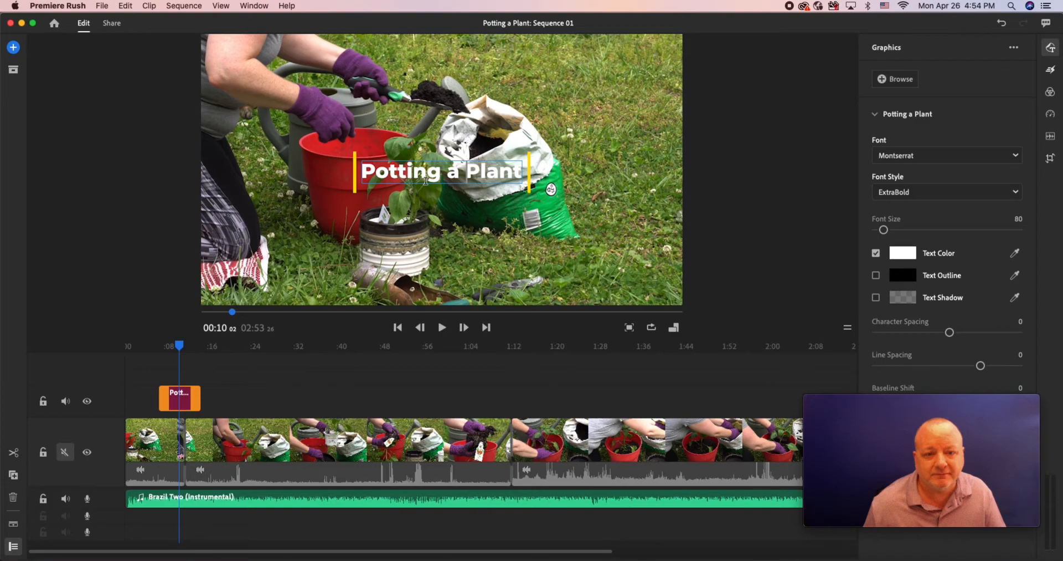
{"action": "key", "text": "Escape"}
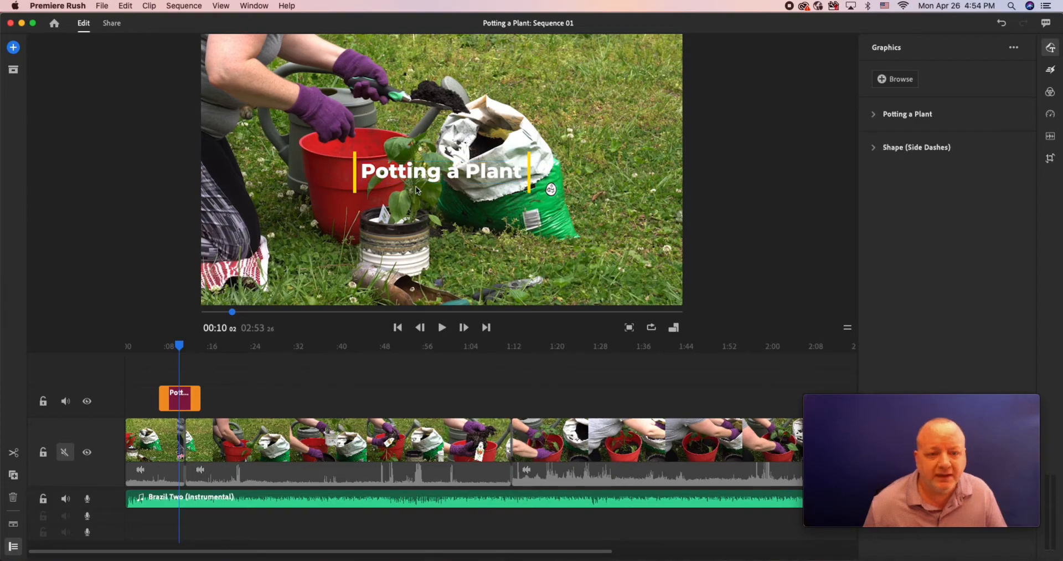
Step: Reposition the "Potting a Plant" title to the upper right of the video frame, above the soil bag
{"action": "left_click", "coordinate": [430, 178]}
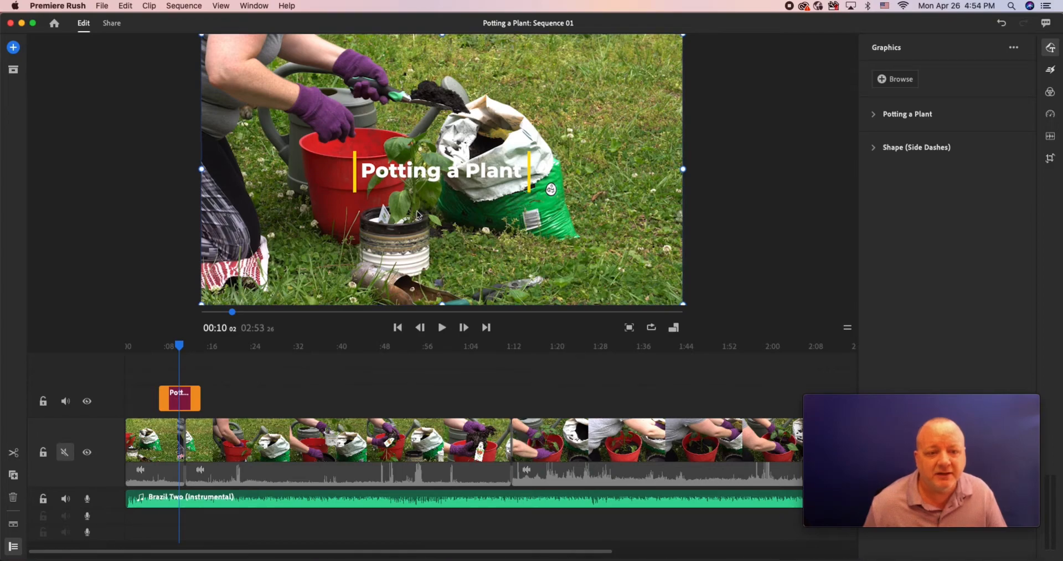
{"action": "left_click_drag", "start_coordinate": [429, 206], "coordinate": [513, 158]}
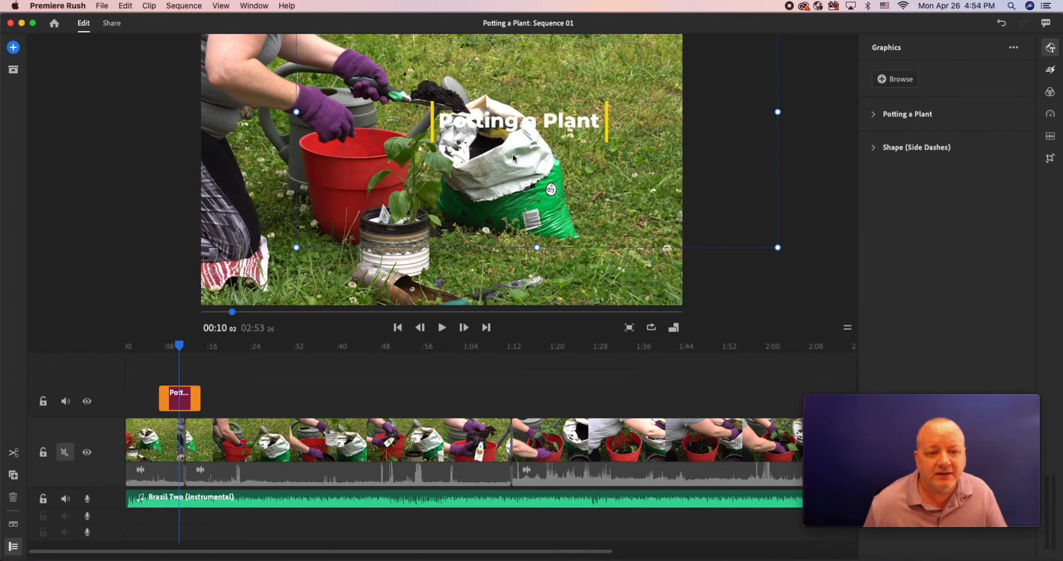
{"action": "left_click_drag", "start_coordinate": [512, 154], "coordinate": [534, 109]}
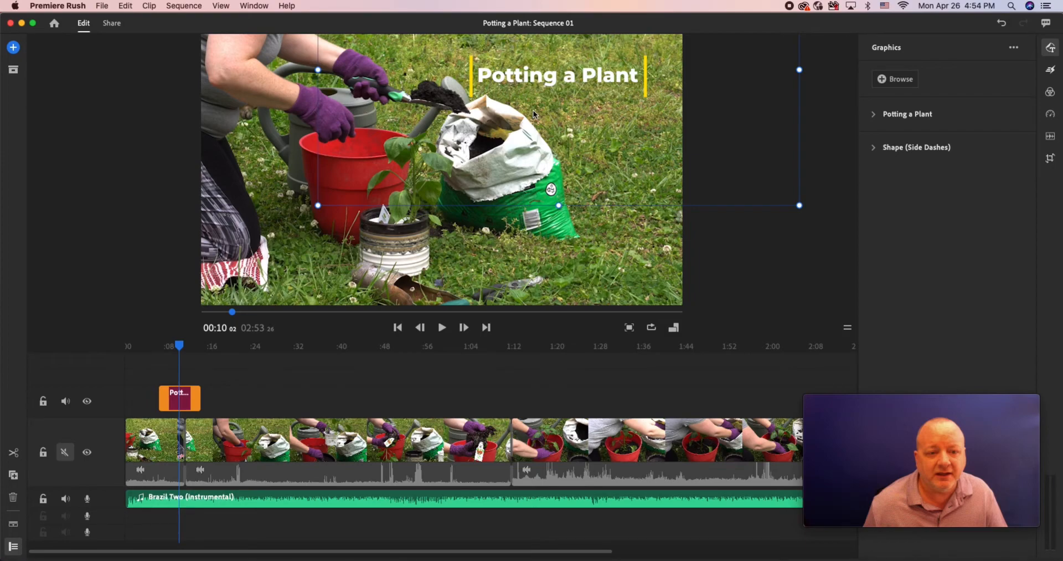
{"action": "left_click_drag", "start_coordinate": [533, 109], "coordinate": [535, 98]}
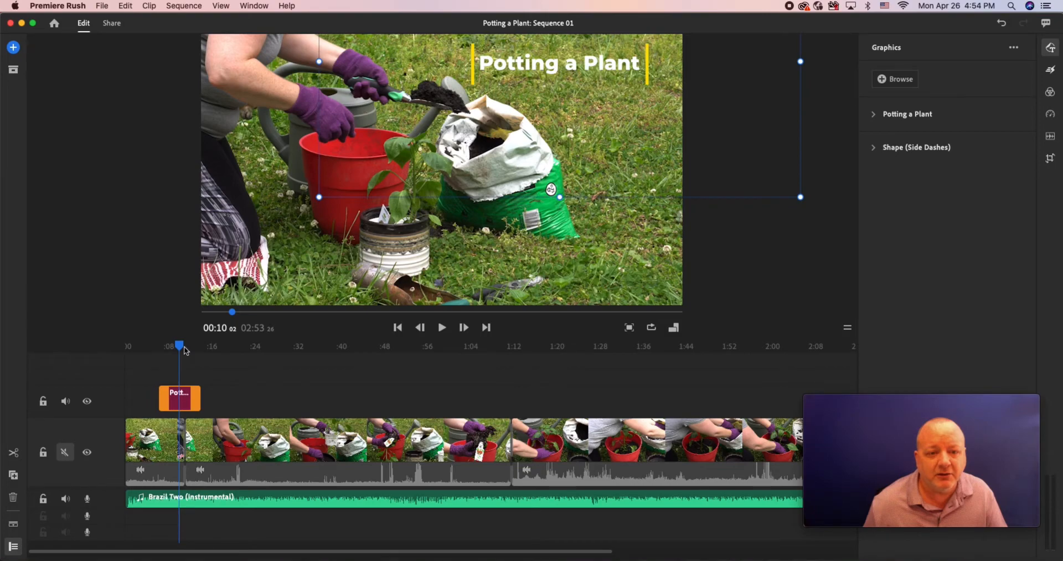
Step: Play back the title section twice, from about 00:06 and from about 00:05 to just past its end, to review the animation
{"action": "left_click_drag", "start_coordinate": [184, 345], "coordinate": [161, 347]}
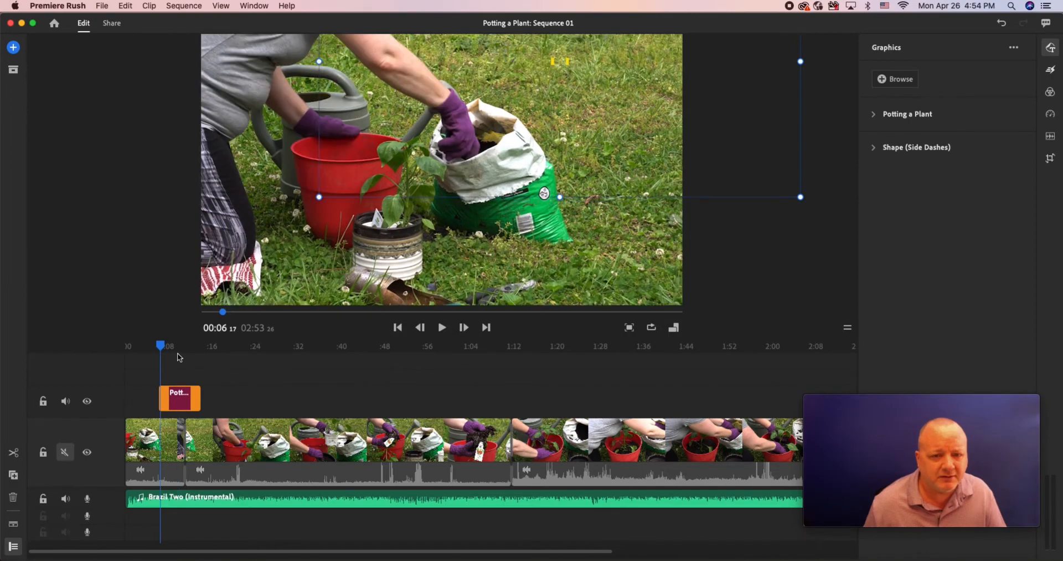
{"action": "left_click", "coordinate": [442, 326]}
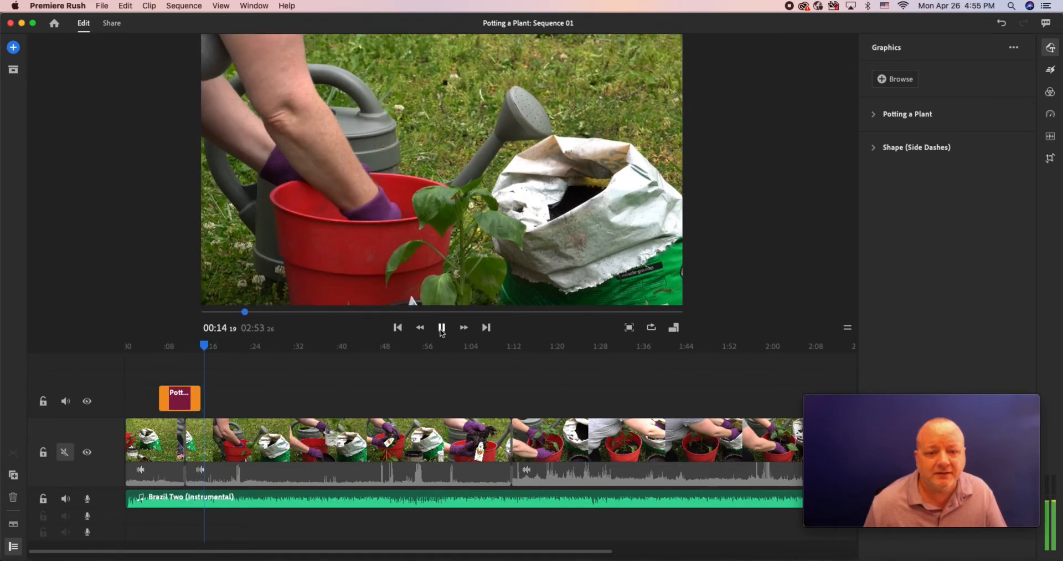
{"action": "left_click", "coordinate": [441, 326]}
{"action": "left_click_drag", "start_coordinate": [203, 346], "coordinate": [153, 354]}
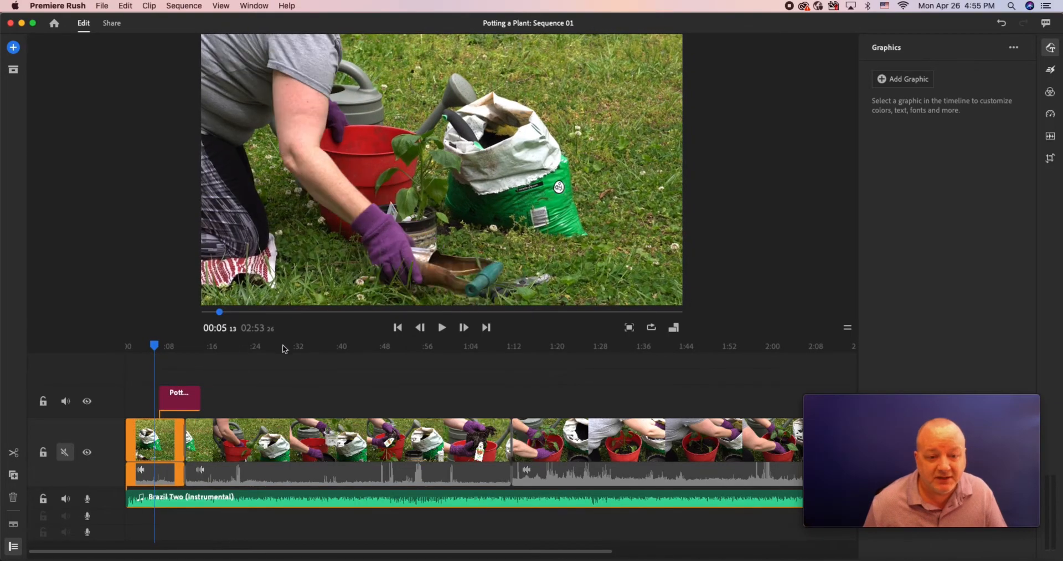
{"action": "left_click", "coordinate": [441, 327]}
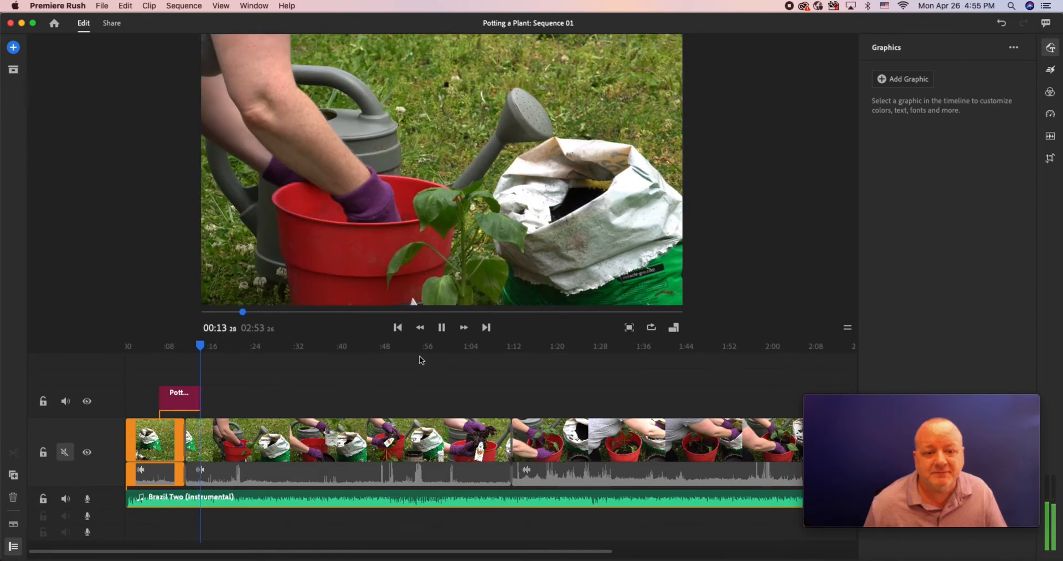
{"action": "left_click", "coordinate": [441, 327]}
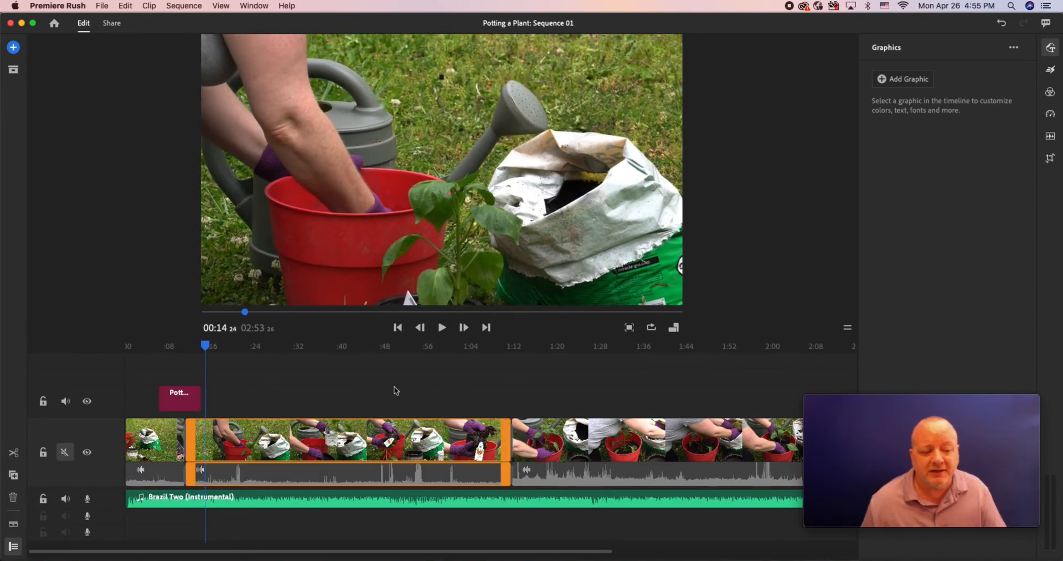